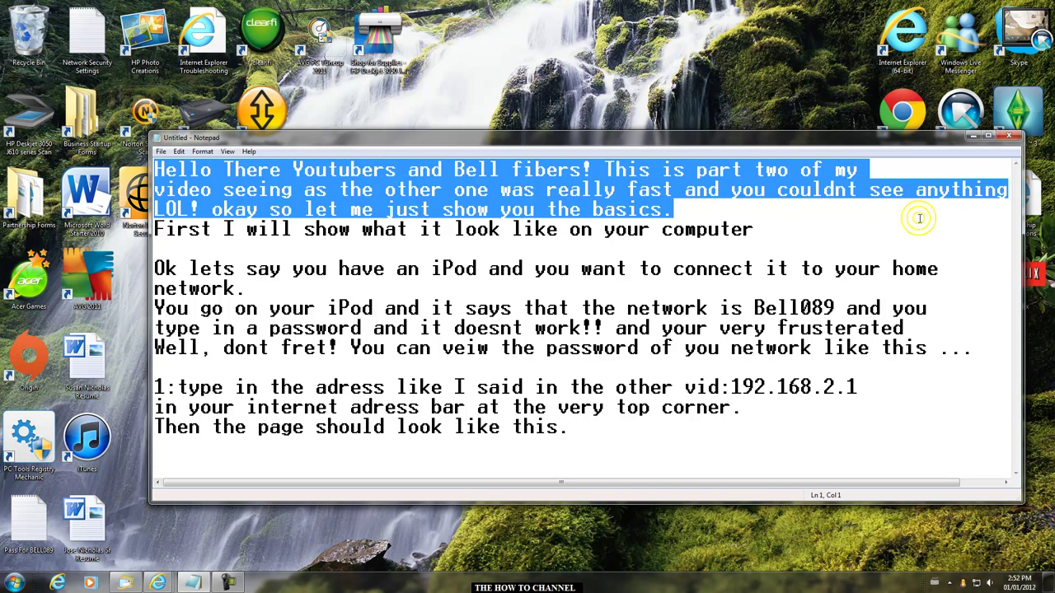
- Insert '(the network)' right after 'show' on line 4 of the notes
{"action": "left_click", "coordinate": [800, 223]}
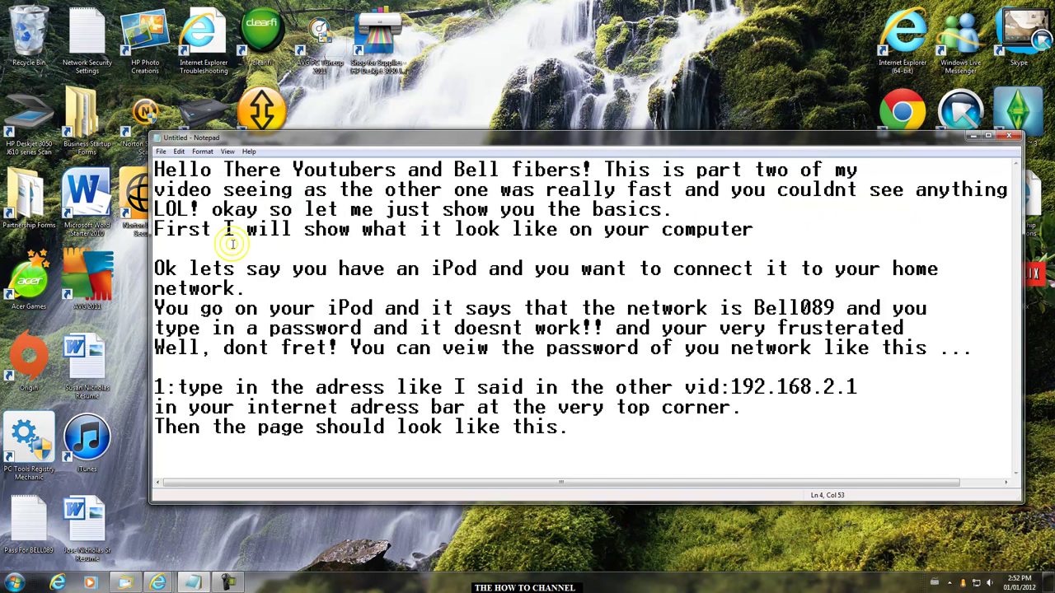
{"action": "left_click", "coordinate": [352, 233]}
{"action": "type", "text": "show(the ne"}
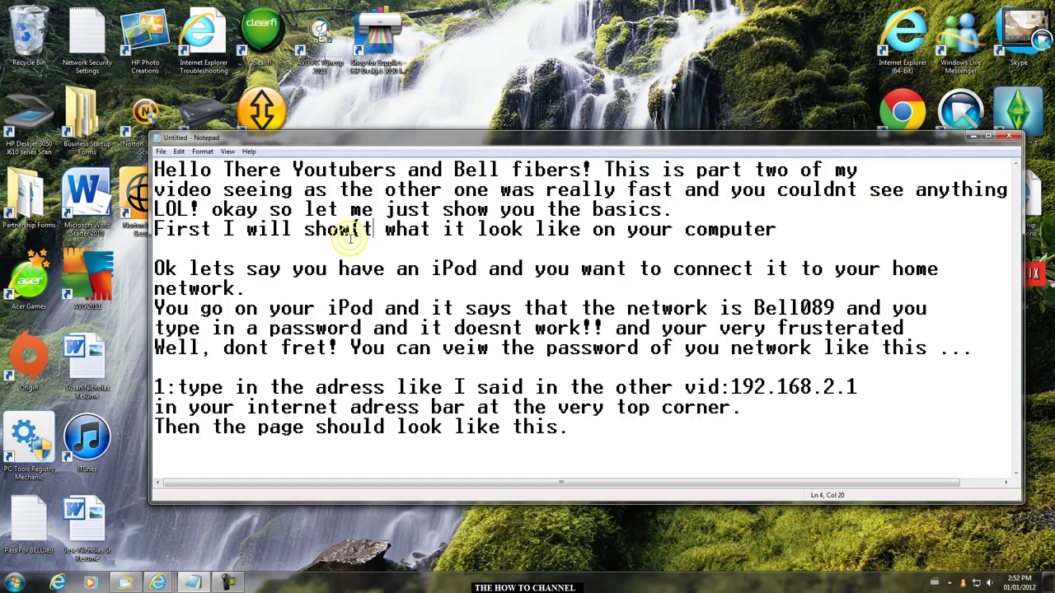
{"action": "type", "text": "twork"}
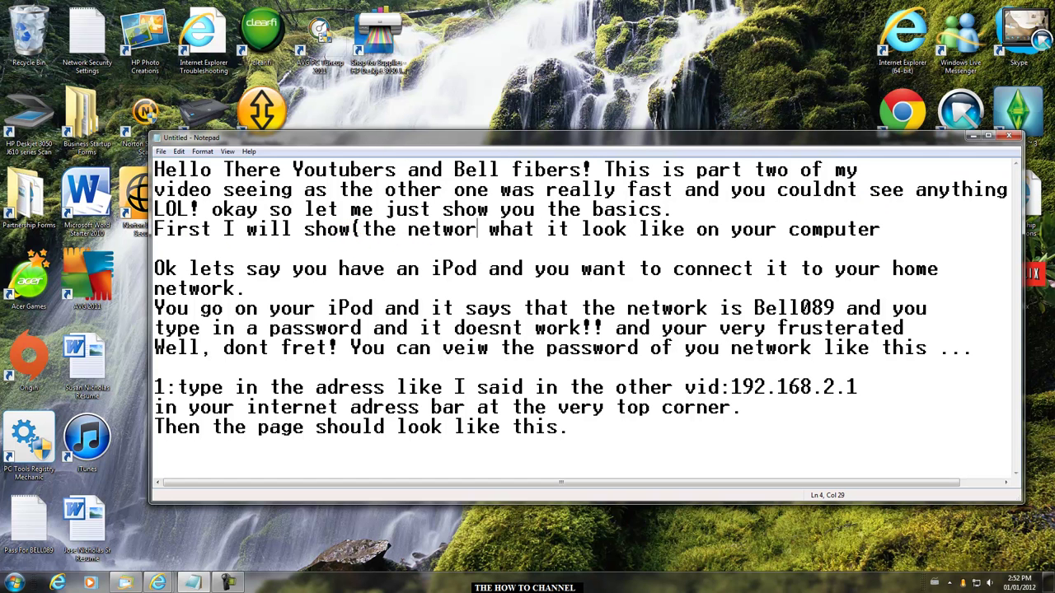
{"action": "type", "text": ")"}
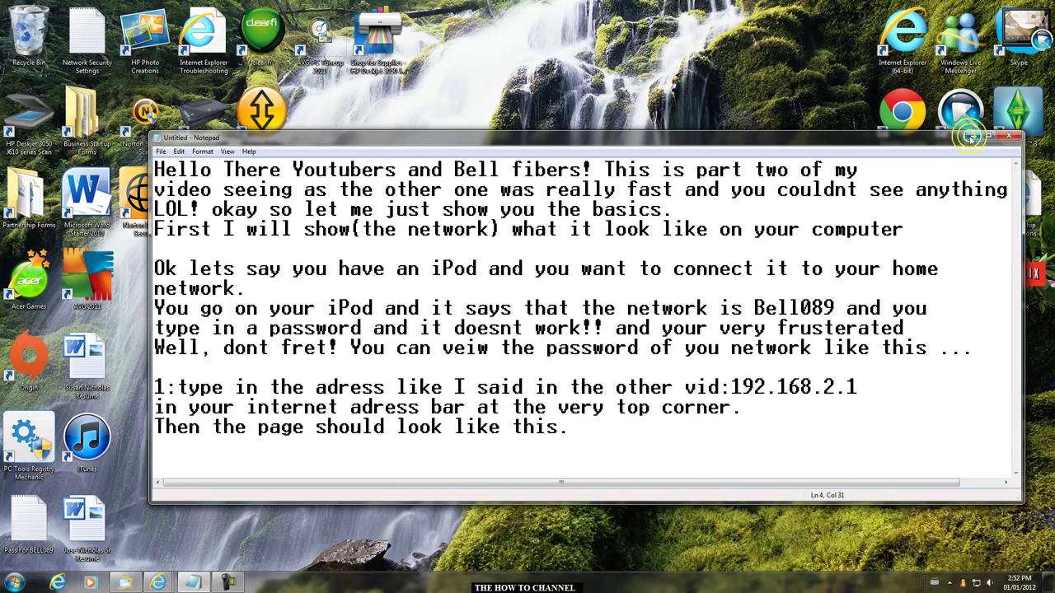
- Check the home network connection in Network and Sharing Center from the tray icon, then minimize it
{"action": "left_click", "coordinate": [972, 136]}
{"action": "left_click", "coordinate": [975, 581]}
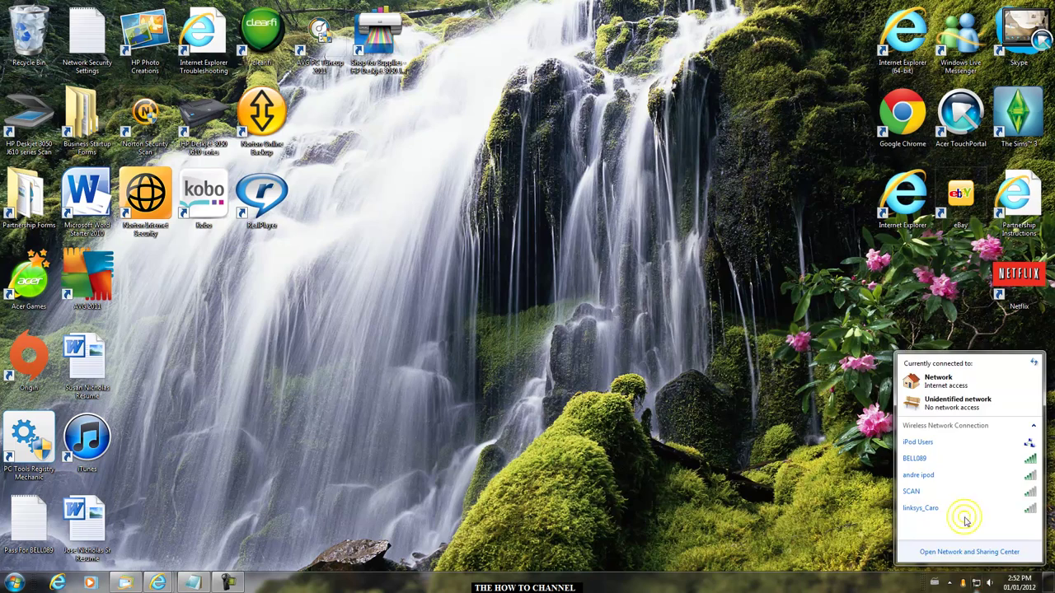
{"action": "left_click", "coordinate": [964, 550]}
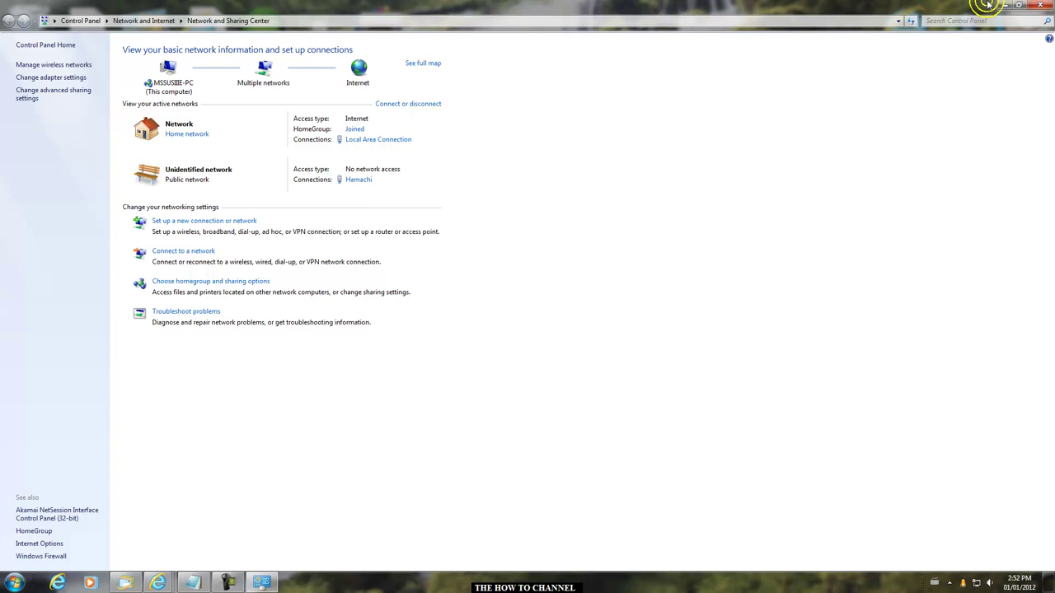
{"action": "left_click", "coordinate": [910, 20]}
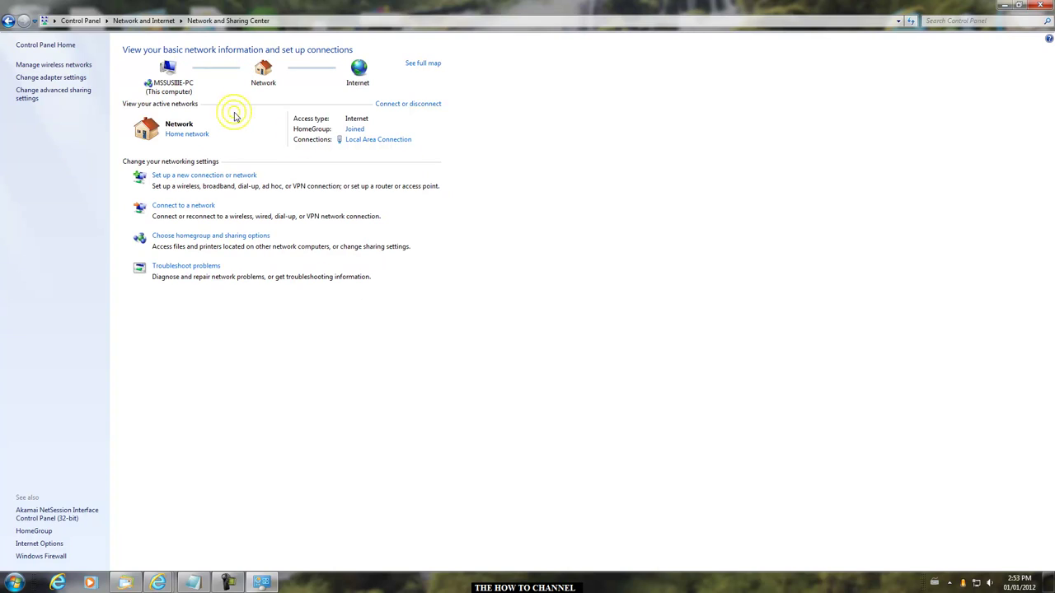
{"action": "left_click", "coordinate": [1001, 5]}
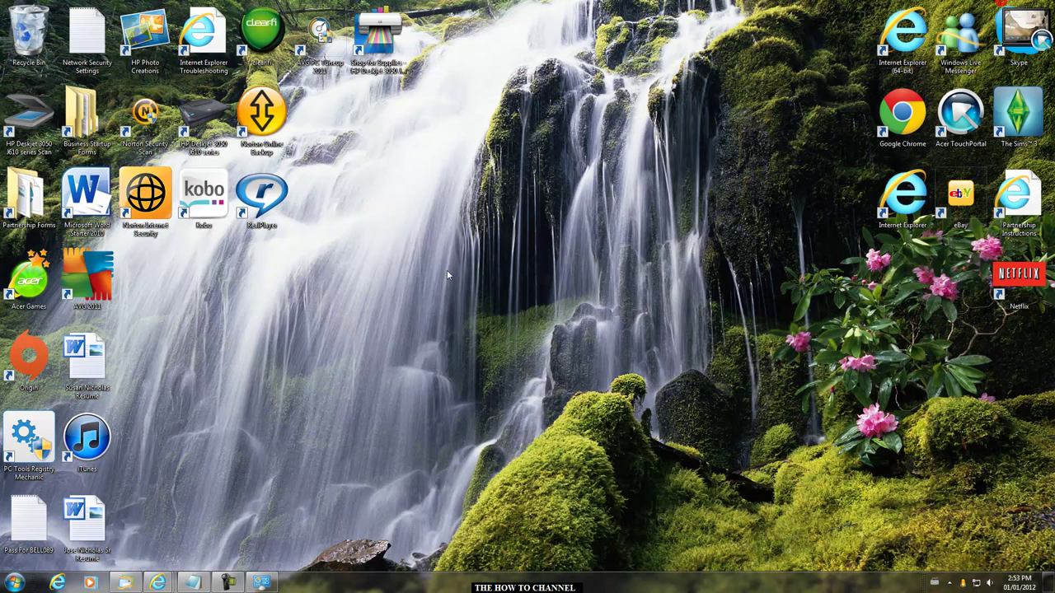
- Restore the notes and highlight the iPod paragraph and the Bell089 network sentence
{"action": "left_click", "coordinate": [192, 583]}
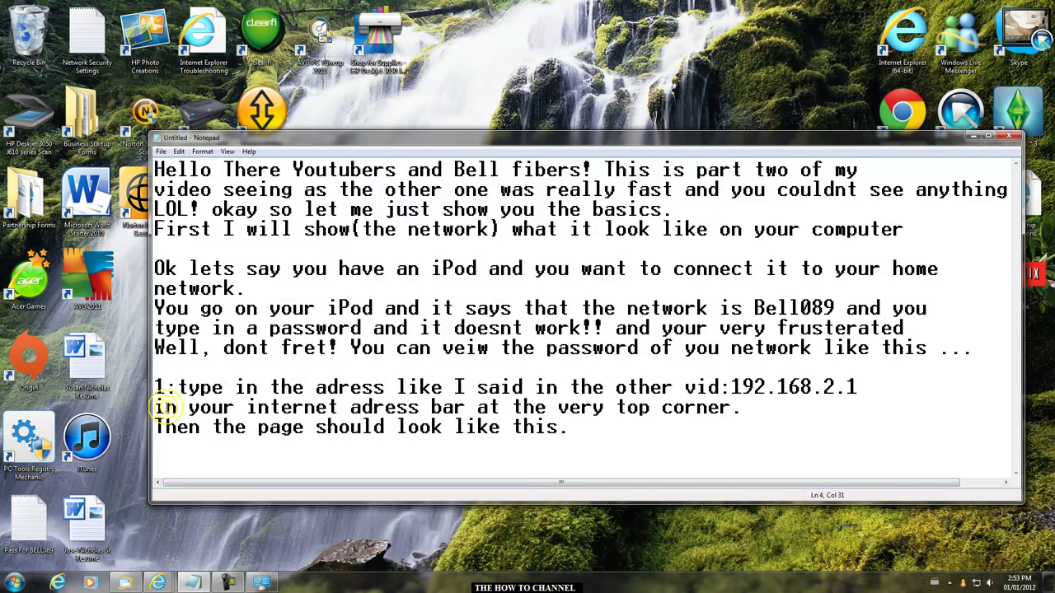
{"action": "left_click_drag", "start_coordinate": [155, 268], "coordinate": [805, 293]}
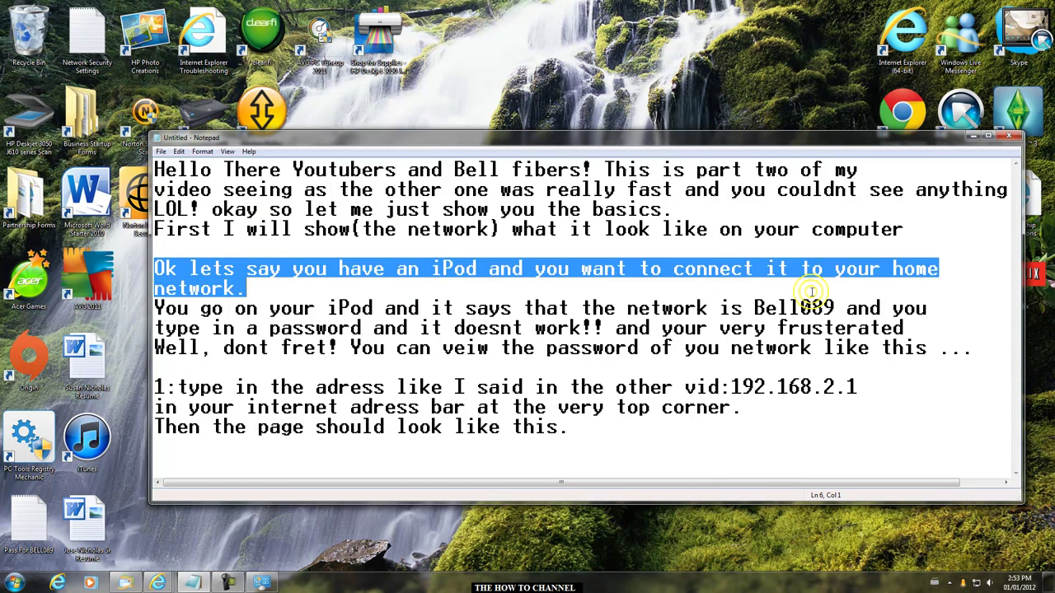
{"action": "left_click", "coordinate": [158, 310]}
{"action": "left_click_drag", "start_coordinate": [169, 312], "coordinate": [532, 365]}
{"action": "left_click", "coordinate": [942, 369]}
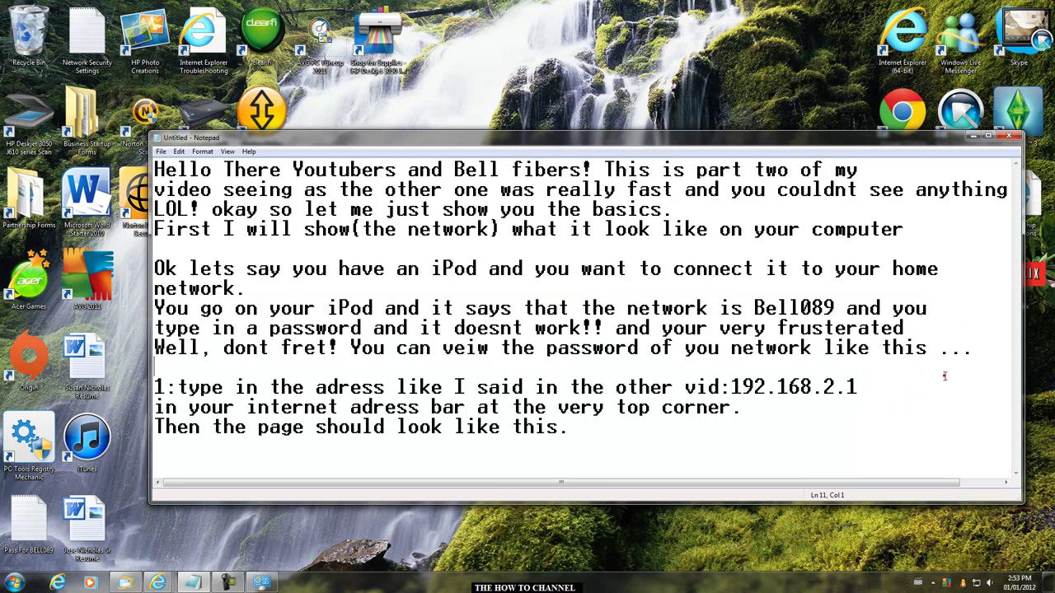
- Select the router address 192.168.2.1 in step 1 and minimize the notes
{"action": "left_click_drag", "start_coordinate": [156, 390], "coordinate": [895, 376]}
{"action": "left_click_drag", "start_coordinate": [731, 386], "coordinate": [854, 385]}
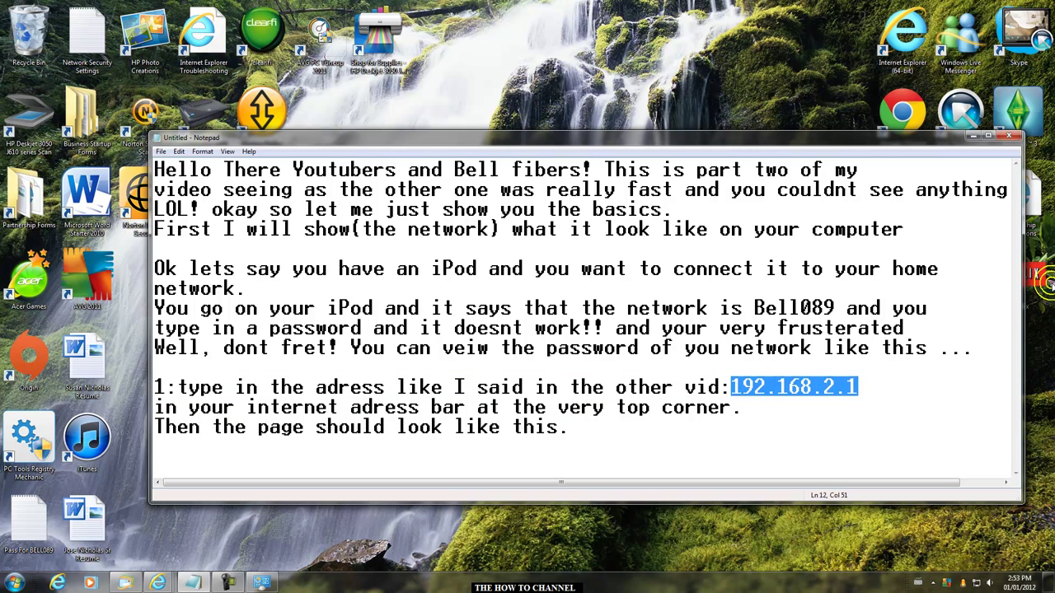
{"action": "left_click", "coordinate": [972, 135]}
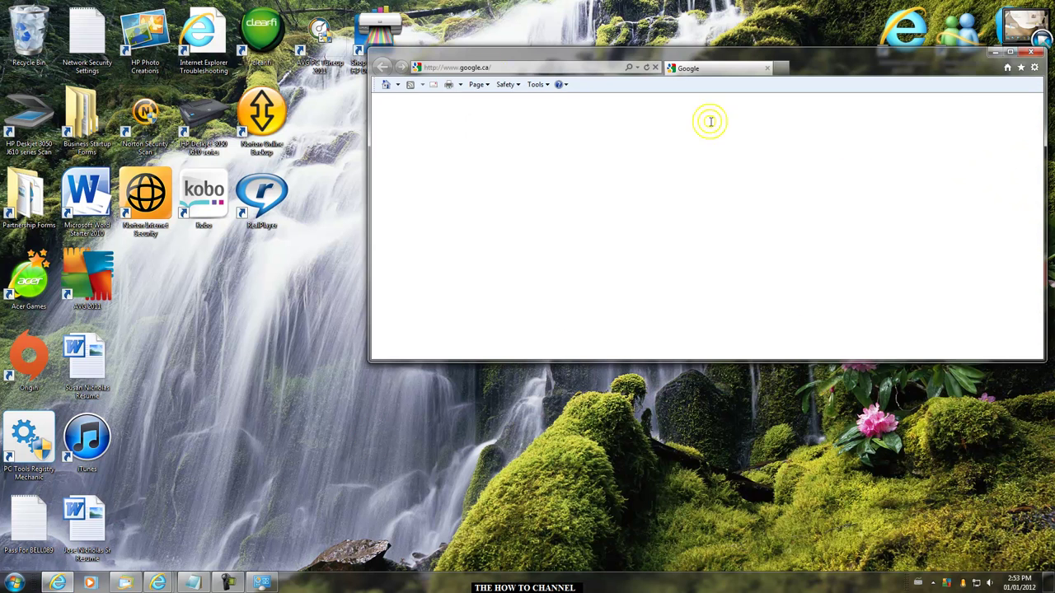
- Paste 192.168.2.1 into Internet Explorer's address bar, load the router sign-in prompt, and return to the notes
{"action": "left_click", "coordinate": [560, 65]}
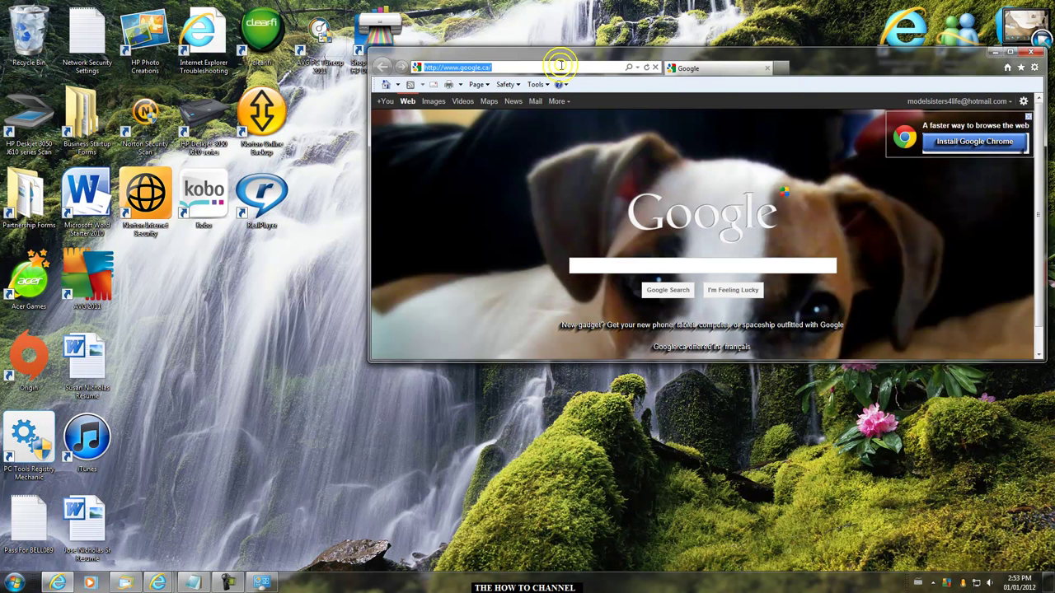
{"action": "right_click", "coordinate": [418, 66]}
{"action": "left_click", "coordinate": [480, 117]}
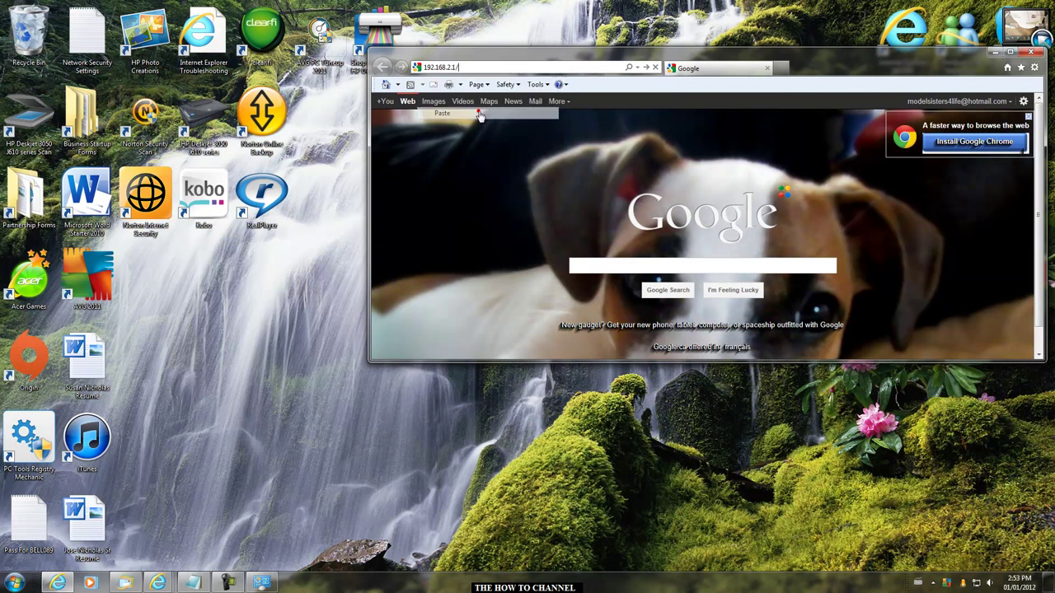
{"action": "double_click", "coordinate": [476, 65]}
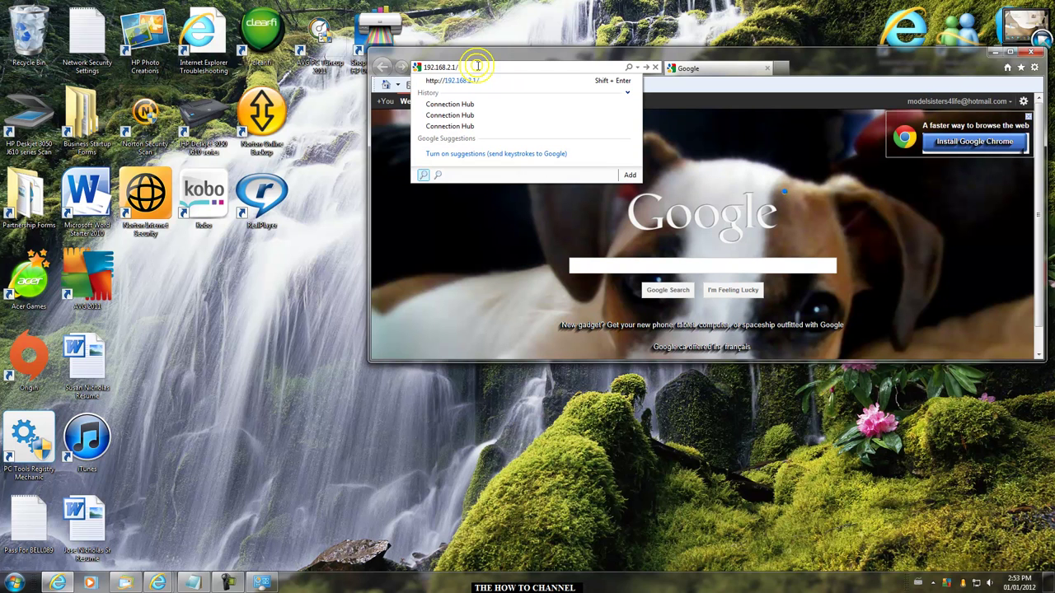
{"action": "key", "text": "Return"}
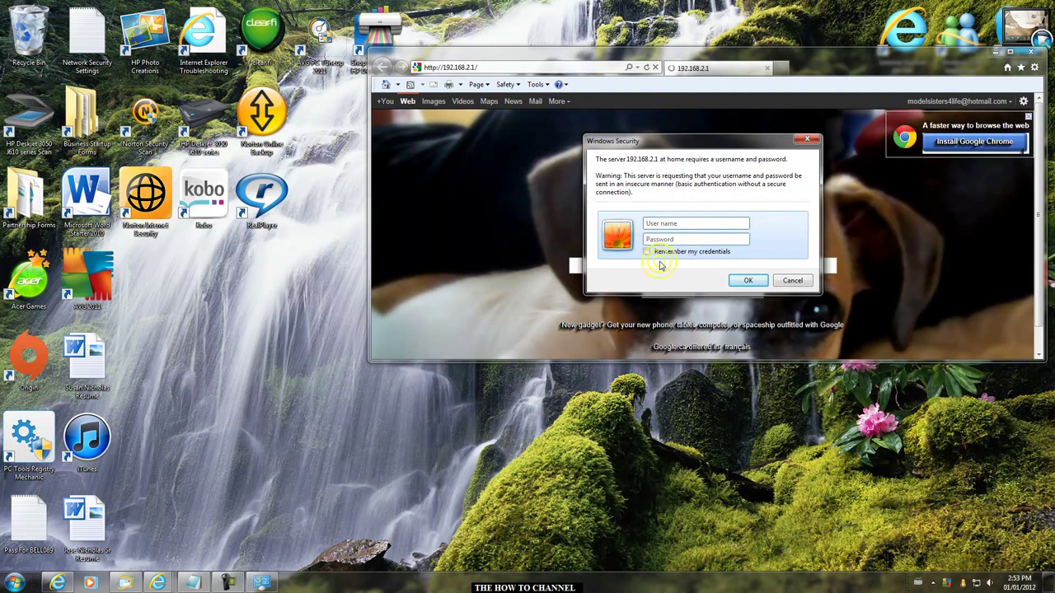
{"action": "left_click", "coordinate": [192, 582]}
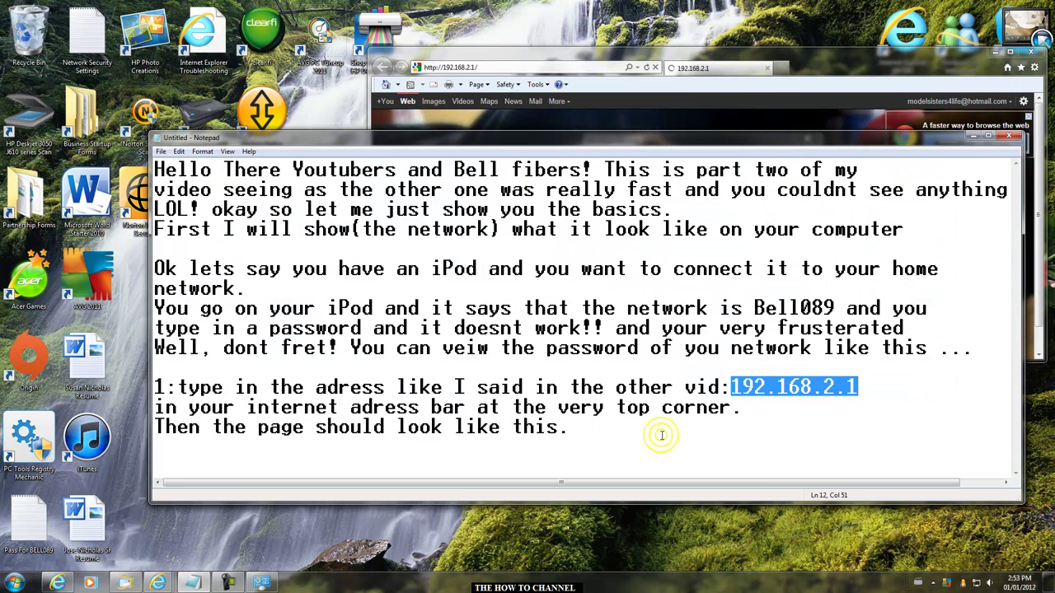
- Add a new paragraph explaining what to type when asked for a user name
{"action": "left_click", "coordinate": [579, 428]}
{"action": "key", "text": "Return"}
{"action": "key", "text": "Return"}
{"action": "key", "text": "Return"}
{"action": "type", "text": "Okay when i"}
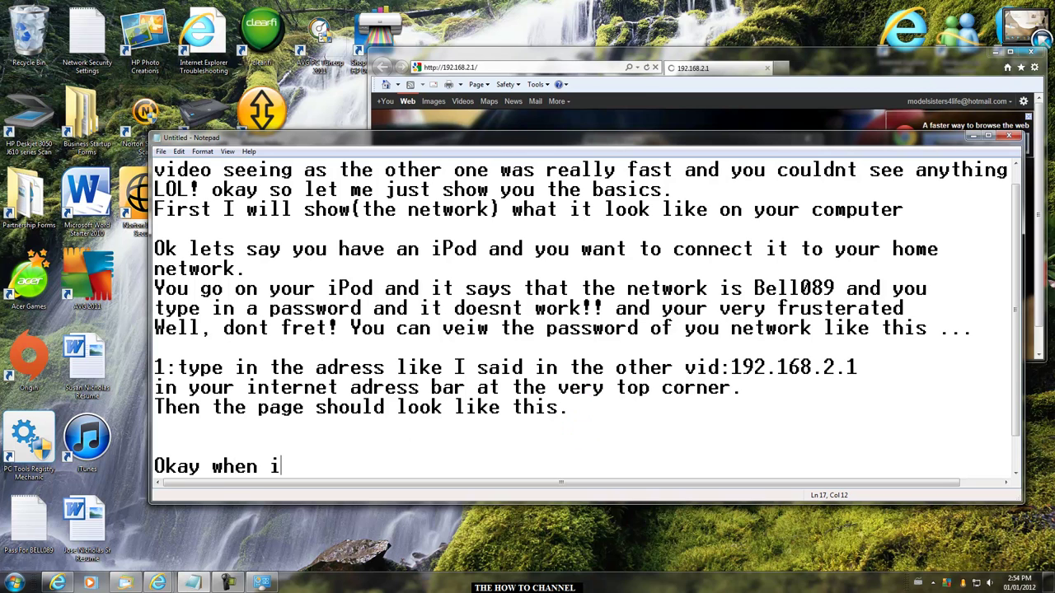
{"action": "type", "text": "t askes you to ty"}
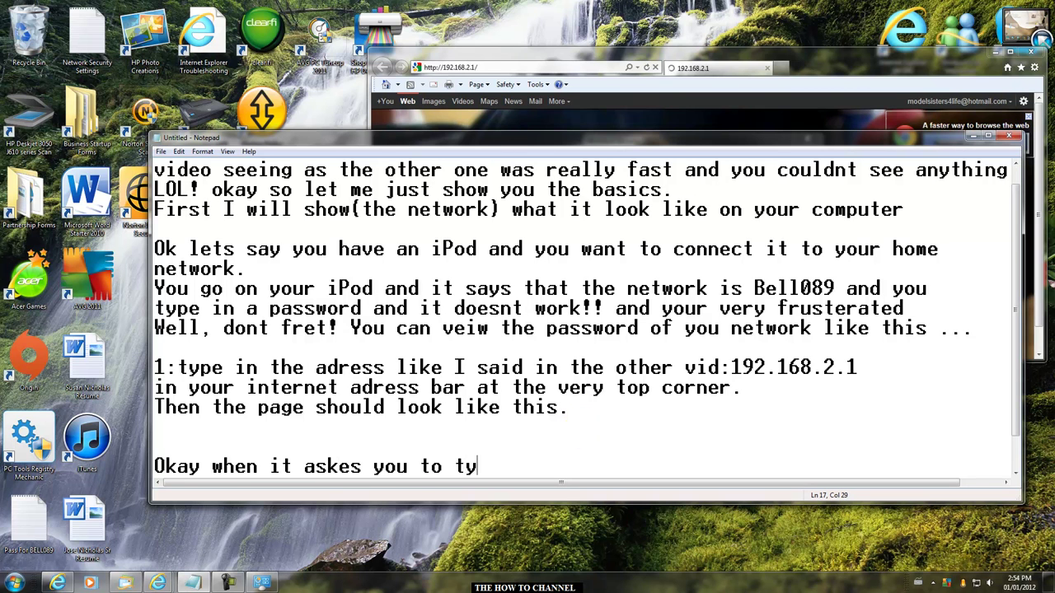
{"action": "type", "text": "pe in a user name and password,"}
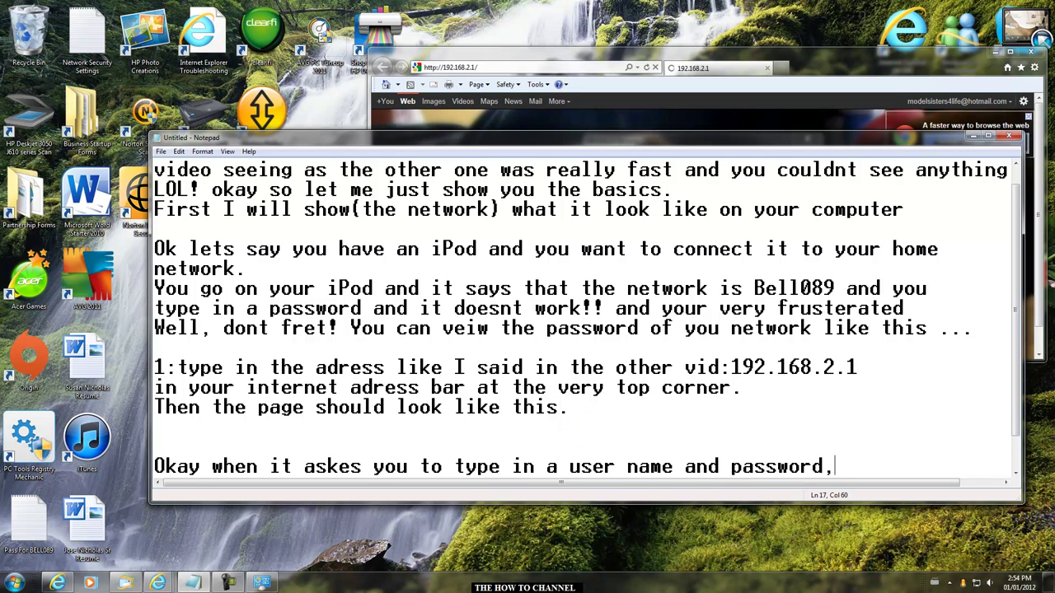
{"action": "type", "text": "type in"}
{"action": "key", "text": "Return"}
{"action": "key", "text": "Return"}
{"action": "key", "text": "Return"}
- Add USERNAME and PASSWORD lines with the router's default login credentials
{"action": "type", "text": "USER"}
{"action": "key", "text": "BackSpace"}
{"action": "type", "text": "ER"}
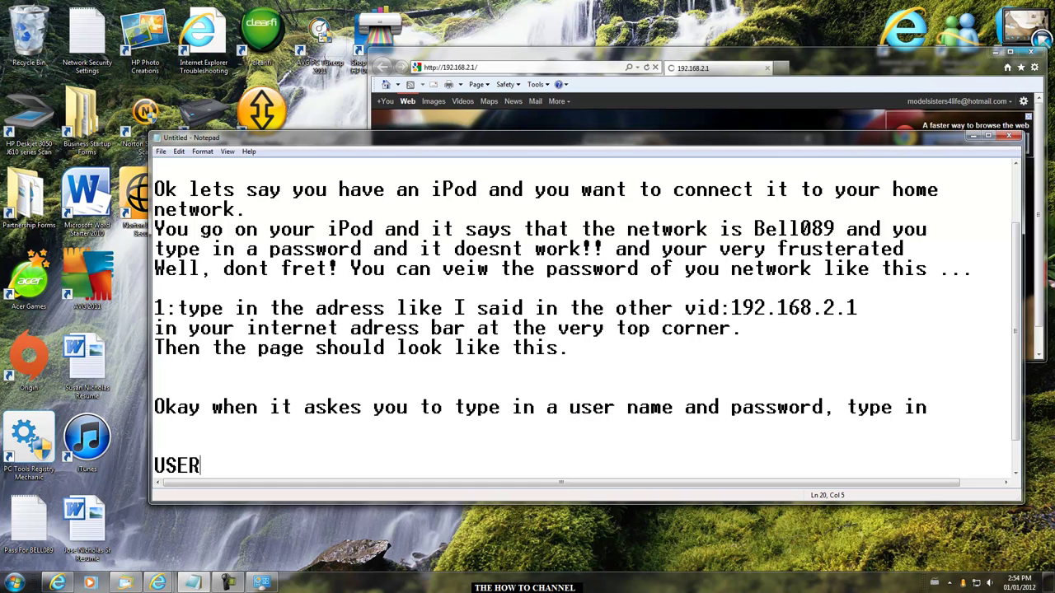
{"action": "type", "text": "NAME"}
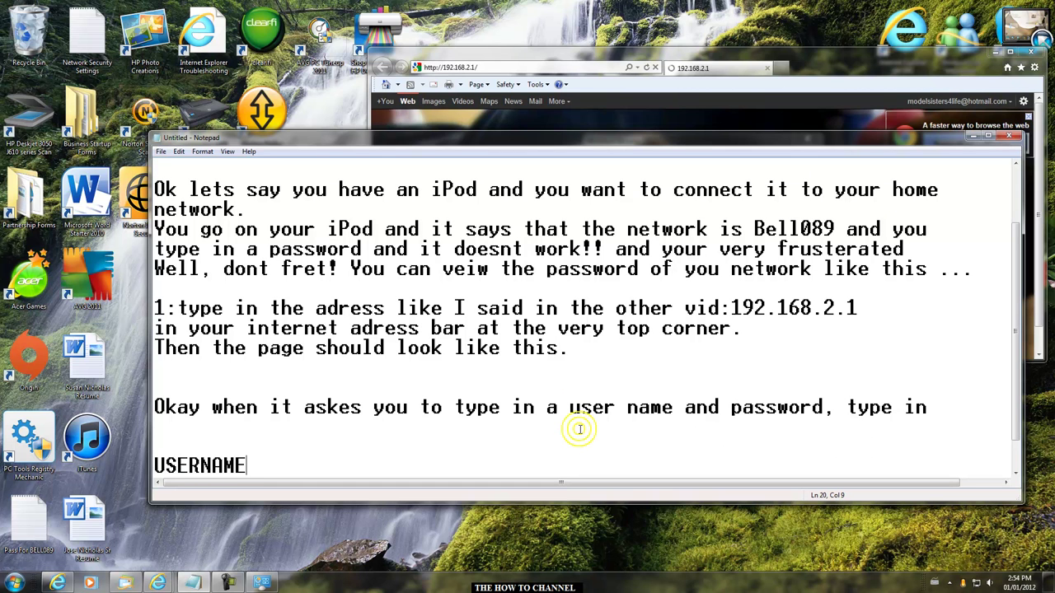
{"action": "type", "text": ": a"}
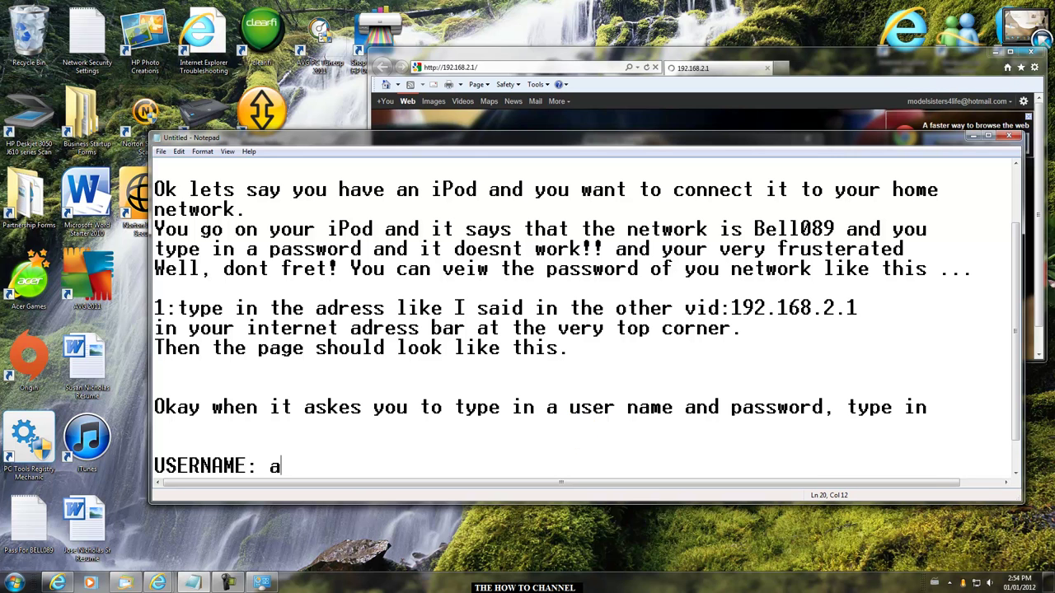
{"action": "type", "text": "dmin"}
{"action": "key", "text": "Return"}
{"action": "type", "text": "PASSWORD: admin"}
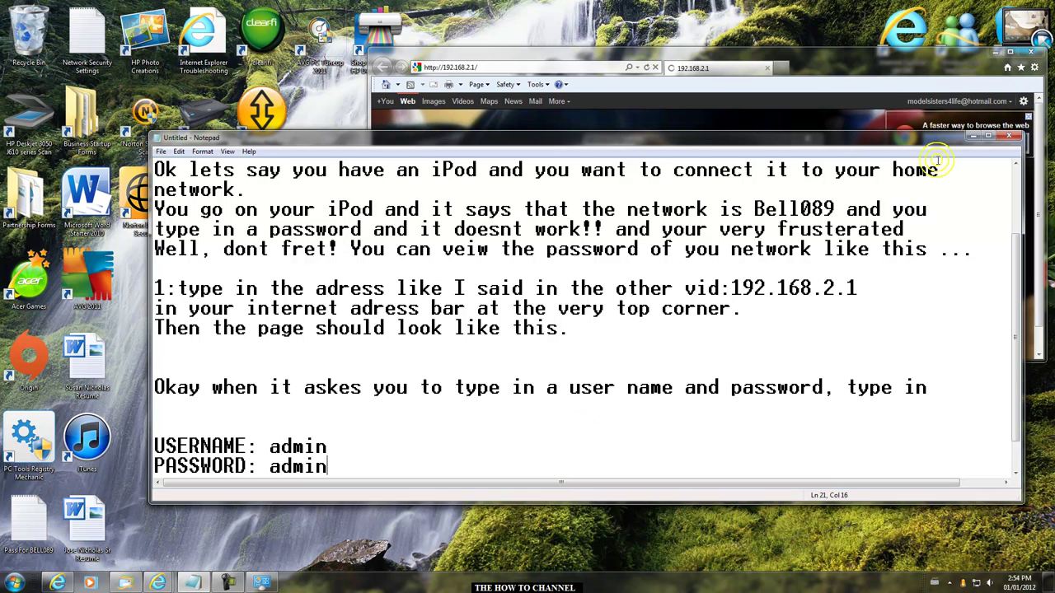
{"action": "left_click", "coordinate": [970, 136]}
- Sign in to the router with the username and password, remembering the credentials
{"action": "left_click", "coordinate": [690, 238]}
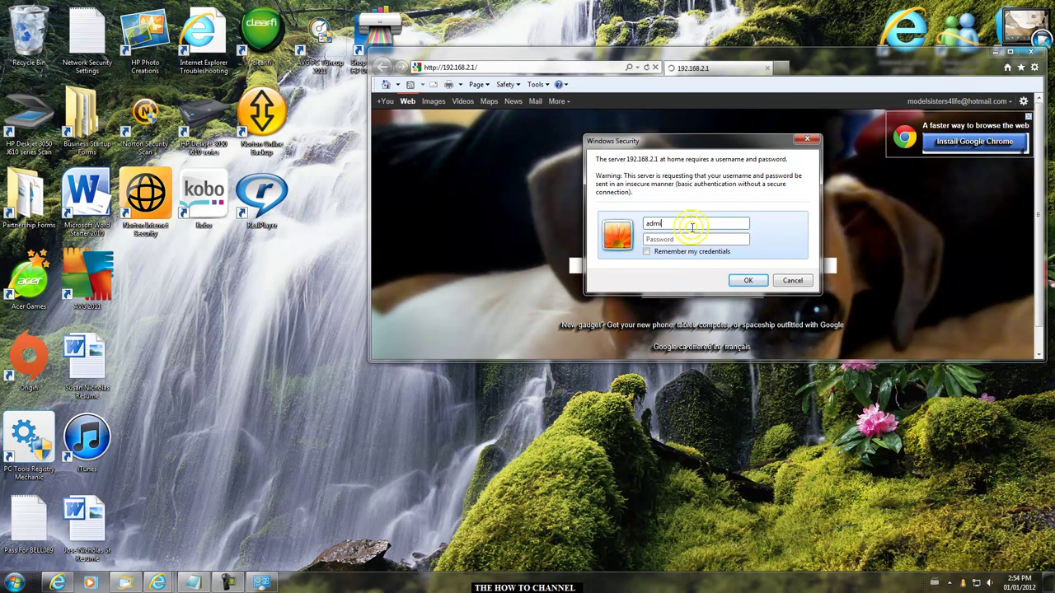
{"action": "left_click", "coordinate": [681, 239]}
{"action": "type", "text": "a"}
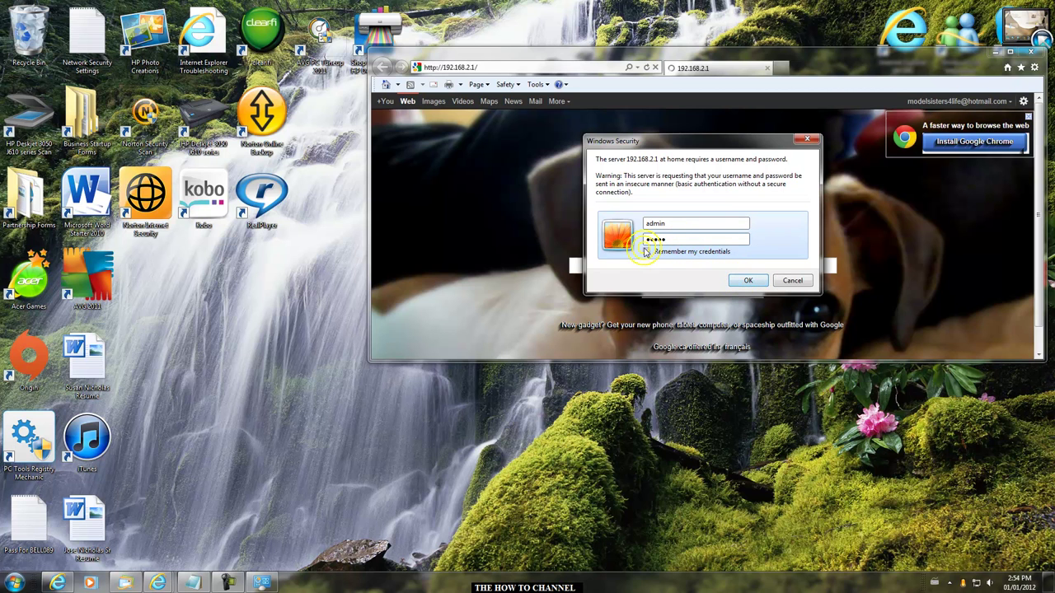
{"action": "left_click", "coordinate": [658, 252]}
{"action": "left_click", "coordinate": [741, 282]}
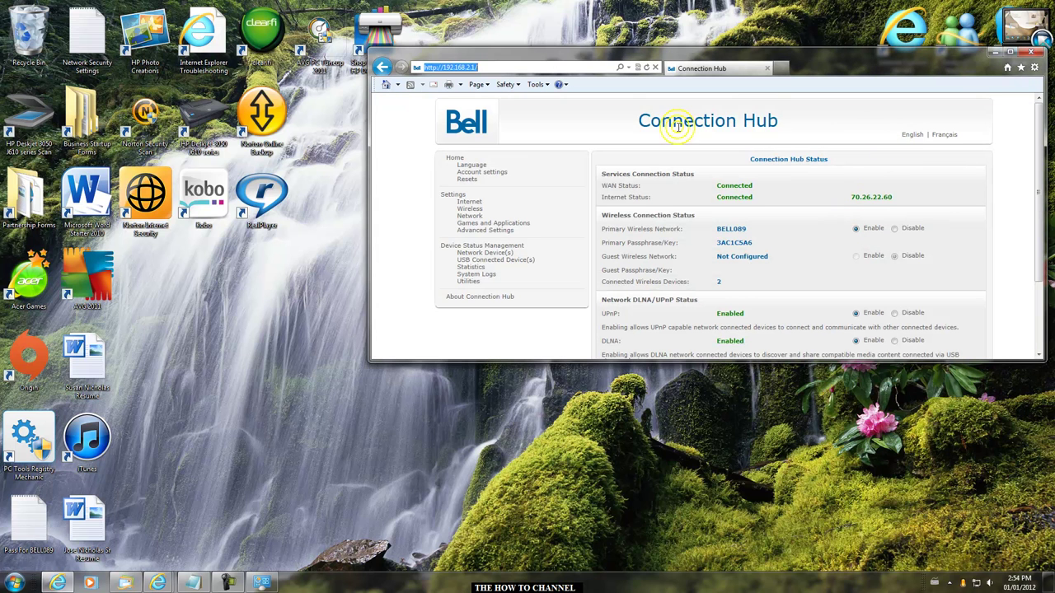
- Maximize Internet Explorer showing the Connection Hub status page
{"action": "left_click_drag", "start_coordinate": [626, 120], "coordinate": [785, 122]}
{"action": "left_click", "coordinate": [871, 120]}
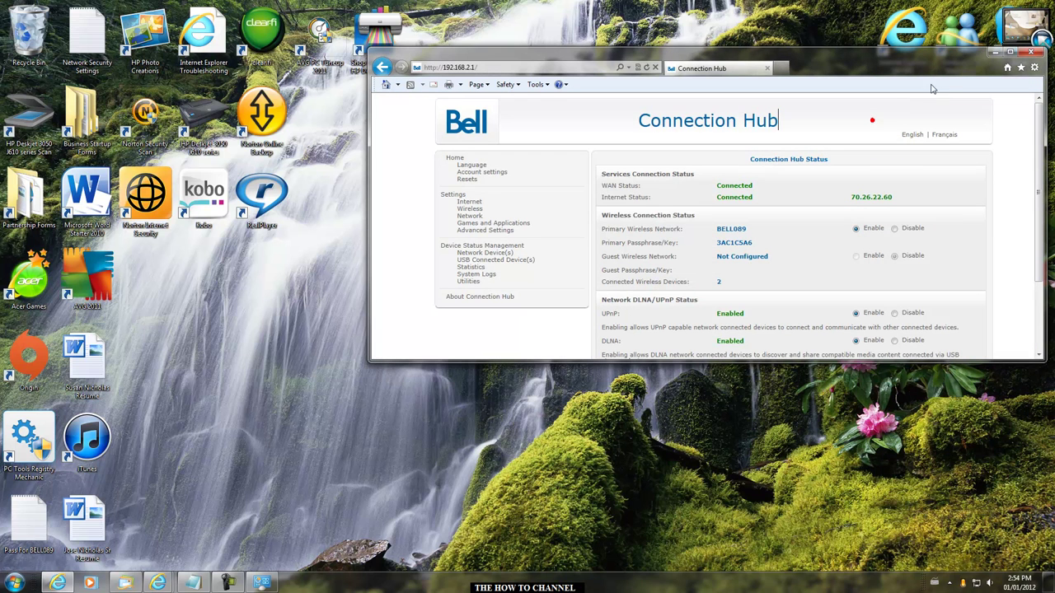
{"action": "left_click", "coordinate": [1009, 51]}
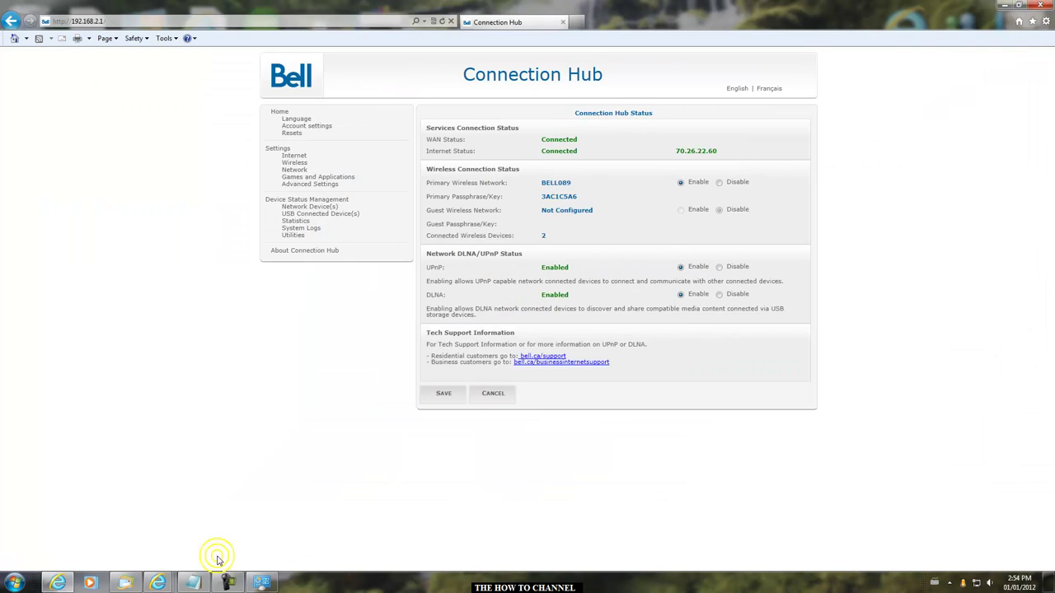
- Restore Notepad and delete all the existing notes
{"action": "left_click", "coordinate": [193, 583]}
{"action": "left_click", "coordinate": [577, 388]}
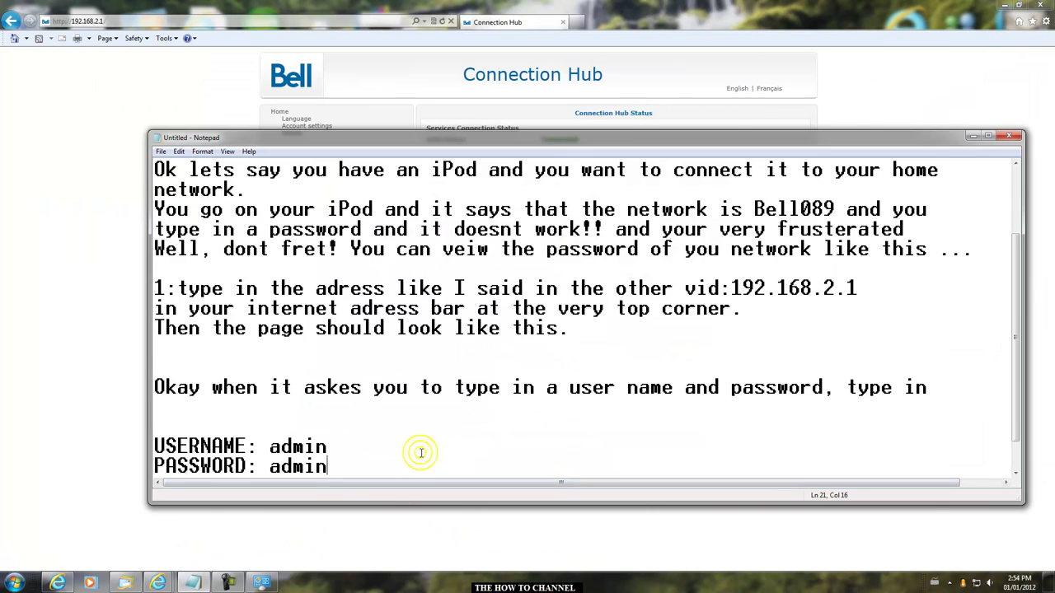
{"action": "key", "text": "ctrl+a"}
{"action": "key", "text": "Delete"}
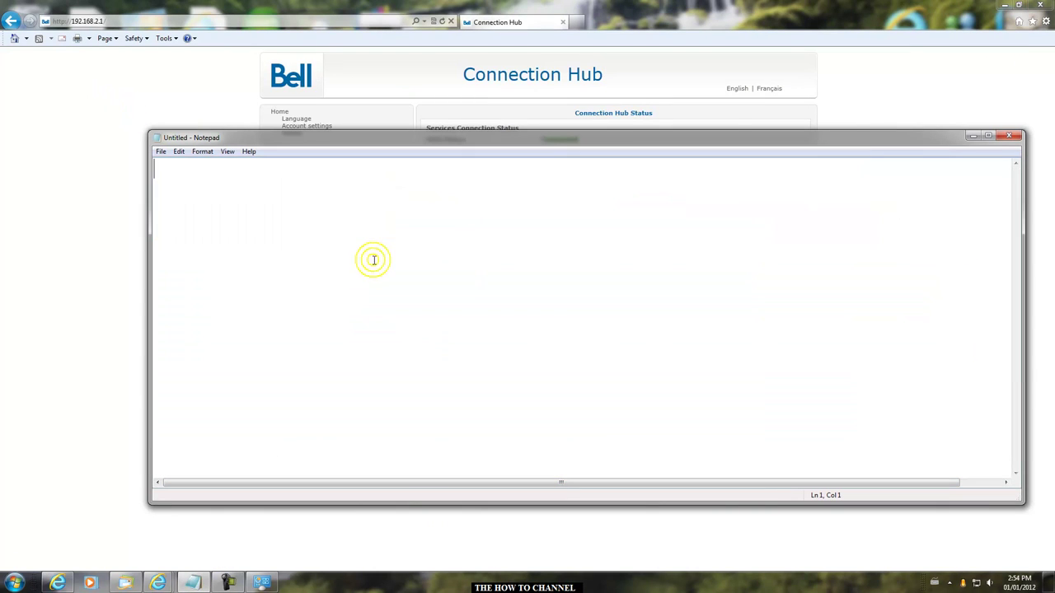
- Type a note that the Connection Hub shows your password and network name, in case of the wrong network
{"action": "type", "text": "O"}
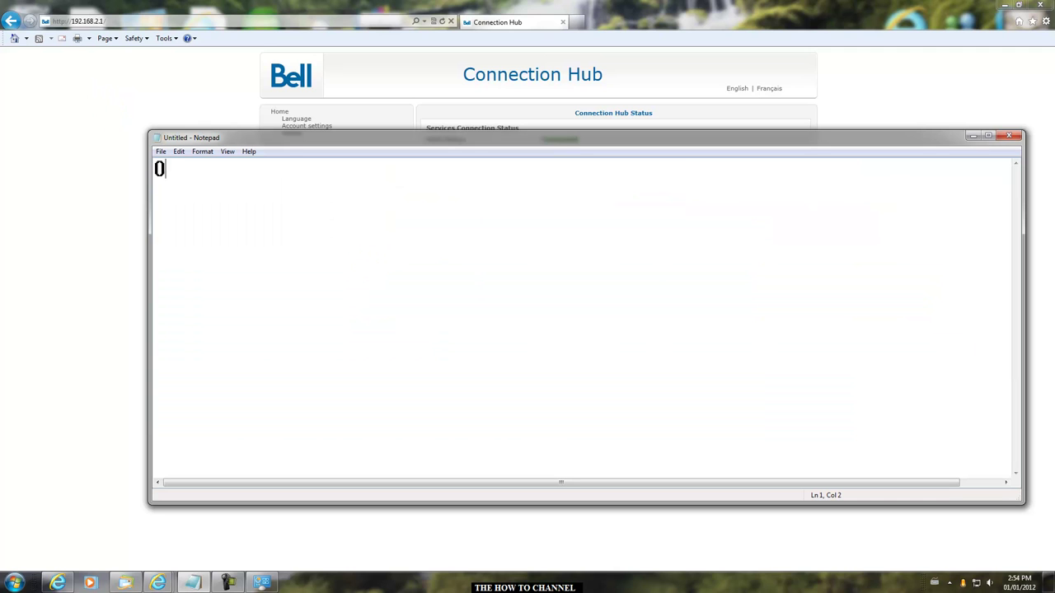
{"action": "type", "text": "KAY so now y"}
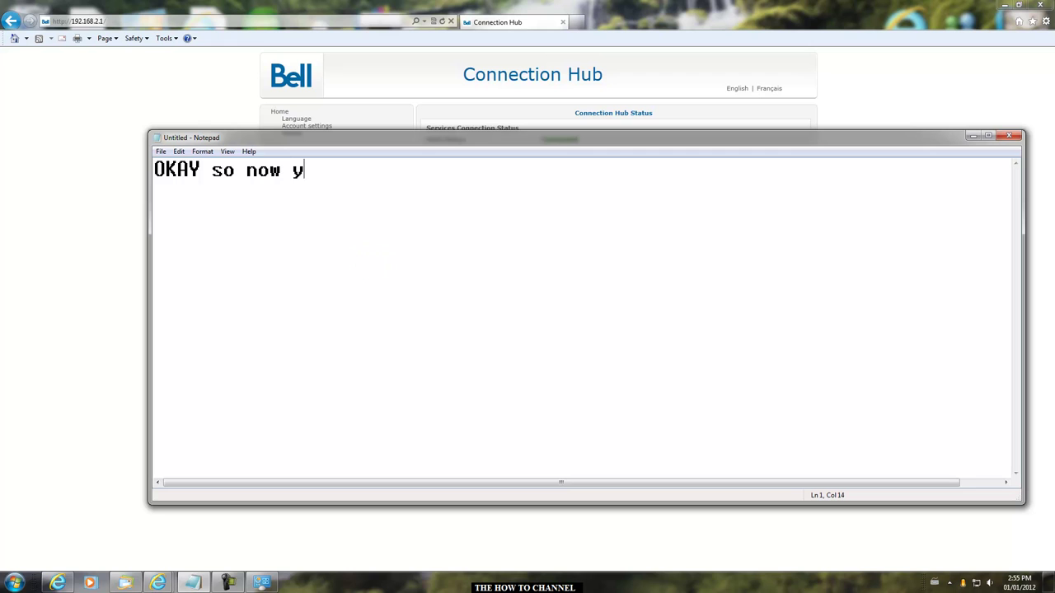
{"action": "type", "text": "our at the "}
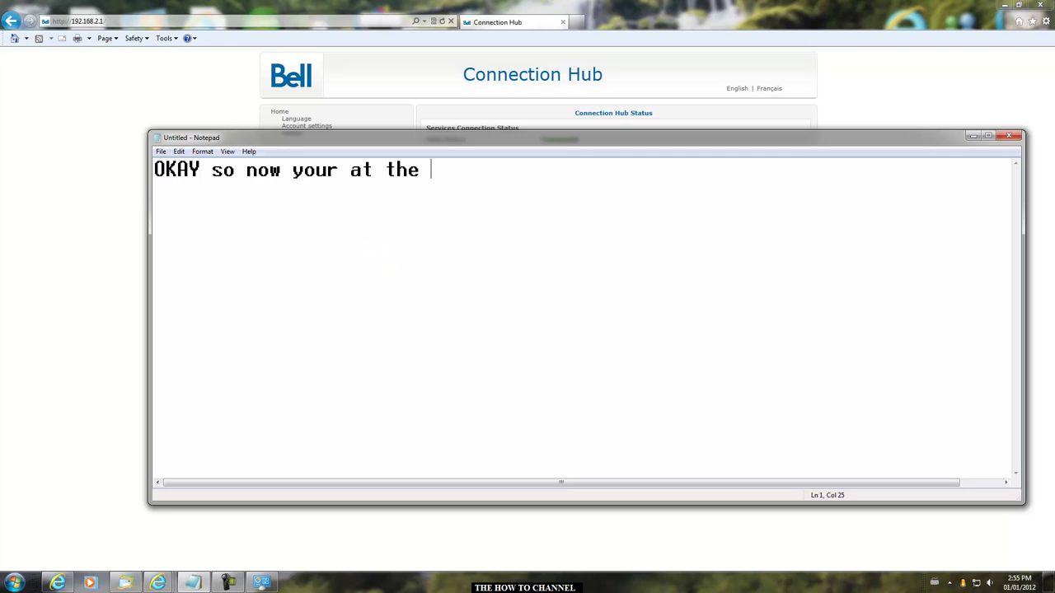
{"action": "type", "text": "connection"}
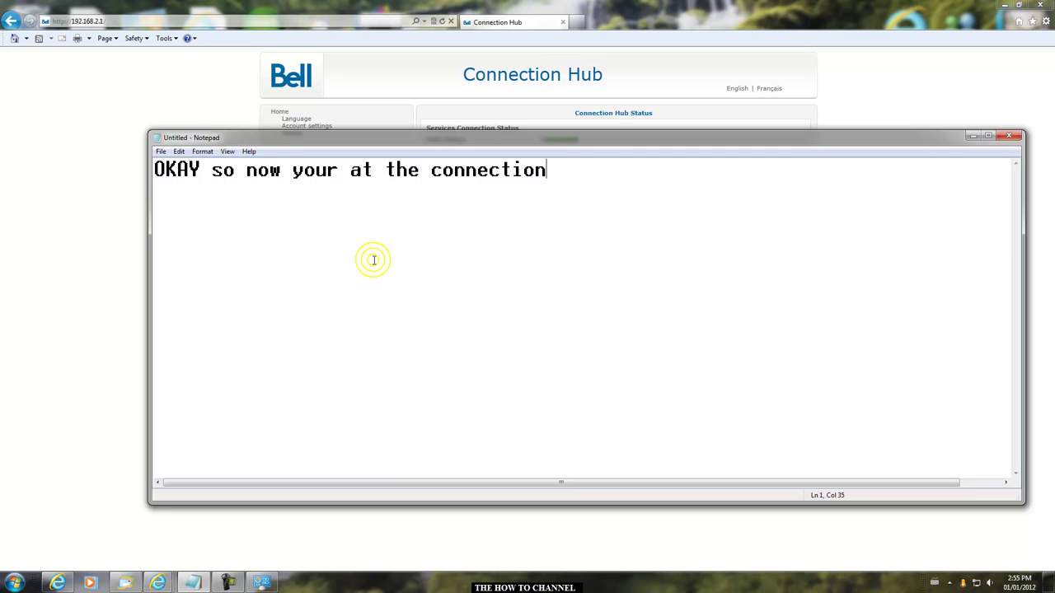
{"action": "type", "text": " Hub, here you can veiw your password"}
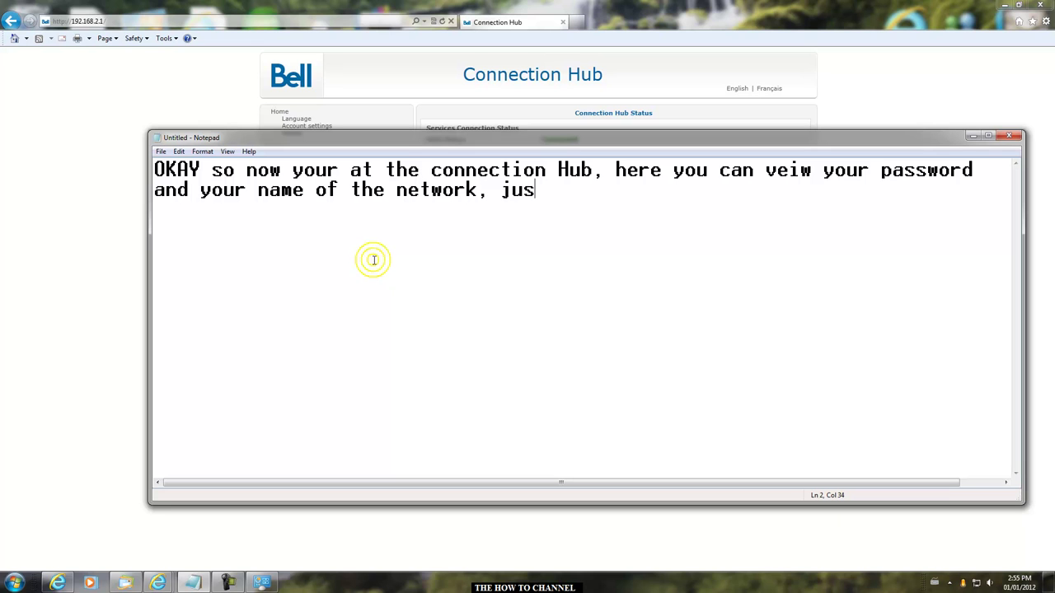
{"action": "type", "text": "ncase you were "}
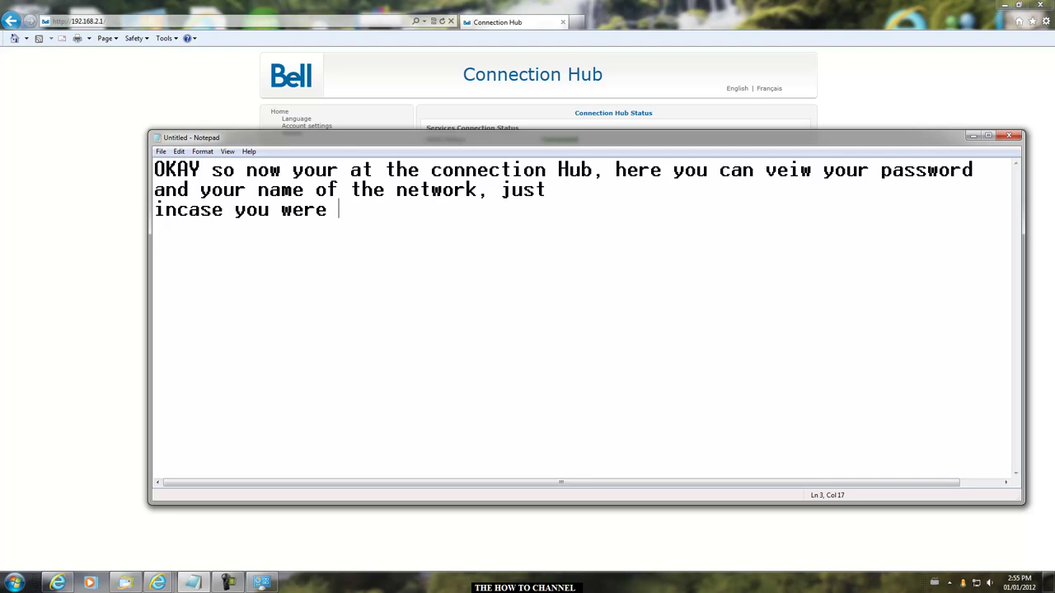
{"action": "type", "text": "tyrin to"}
{"action": "key", "text": "Return"}
{"action": "type", "text": "connect to the wrong"}
{"action": "key", "text": "Return"}
{"action": "type", "text": "network"}
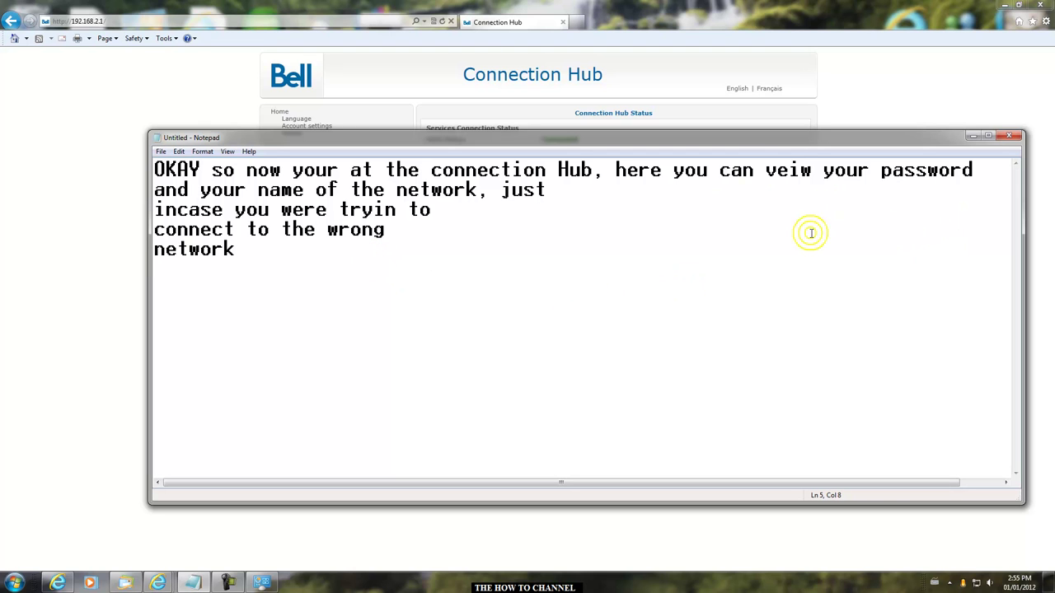
- Zoom the Connection Hub status page to 200% and highlight the BELL089 network name
{"action": "left_click", "coordinate": [971, 136]}
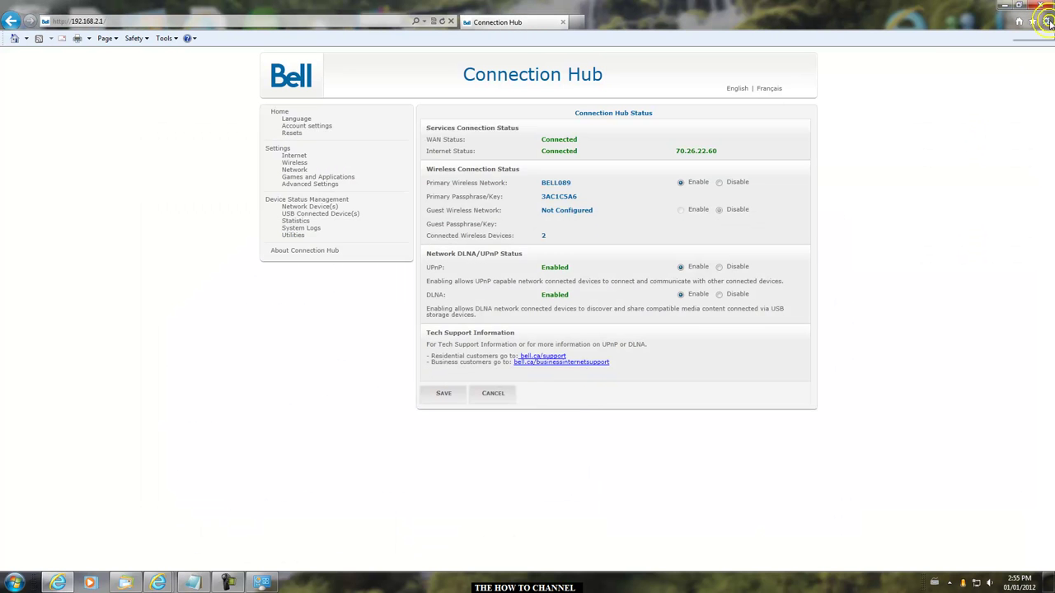
{"action": "left_click", "coordinate": [1046, 21]}
{"action": "left_click", "coordinate": [1005, 59]}
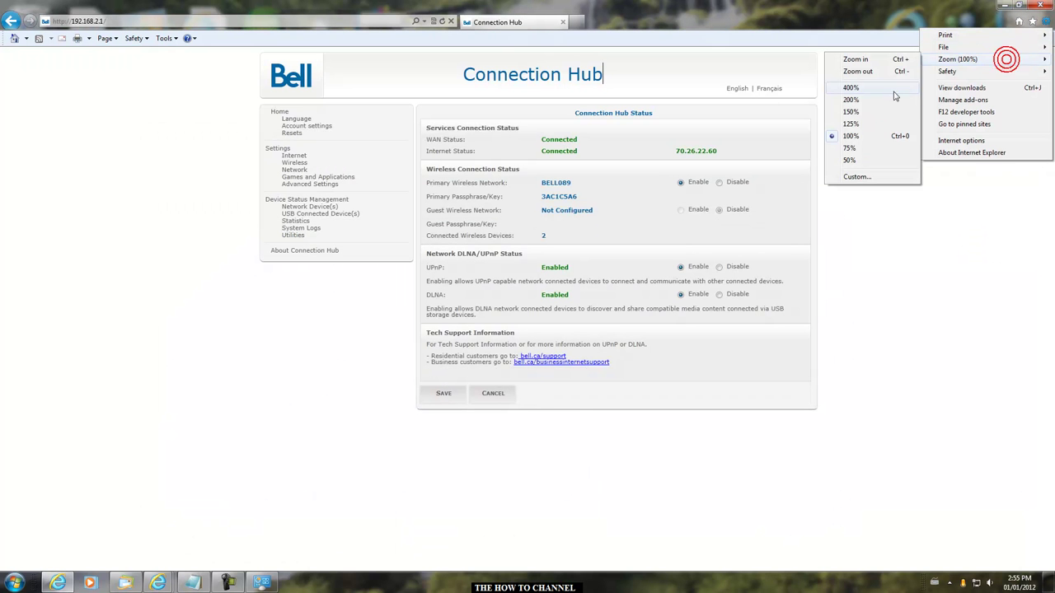
{"action": "left_click", "coordinate": [850, 99]}
{"action": "scroll", "coordinate": [346, 194], "scroll_direction": "up", "scroll_amount": 1}
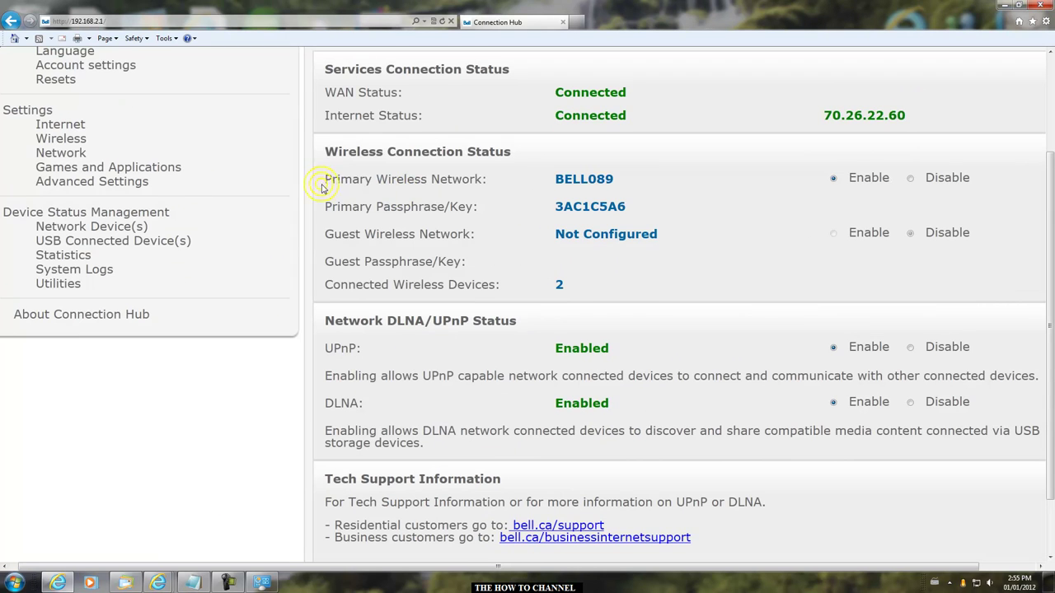
{"action": "left_click_drag", "start_coordinate": [363, 180], "coordinate": [659, 182]}
{"action": "left_click", "coordinate": [580, 179]}
{"action": "left_click_drag", "start_coordinate": [554, 182], "coordinate": [614, 179]}
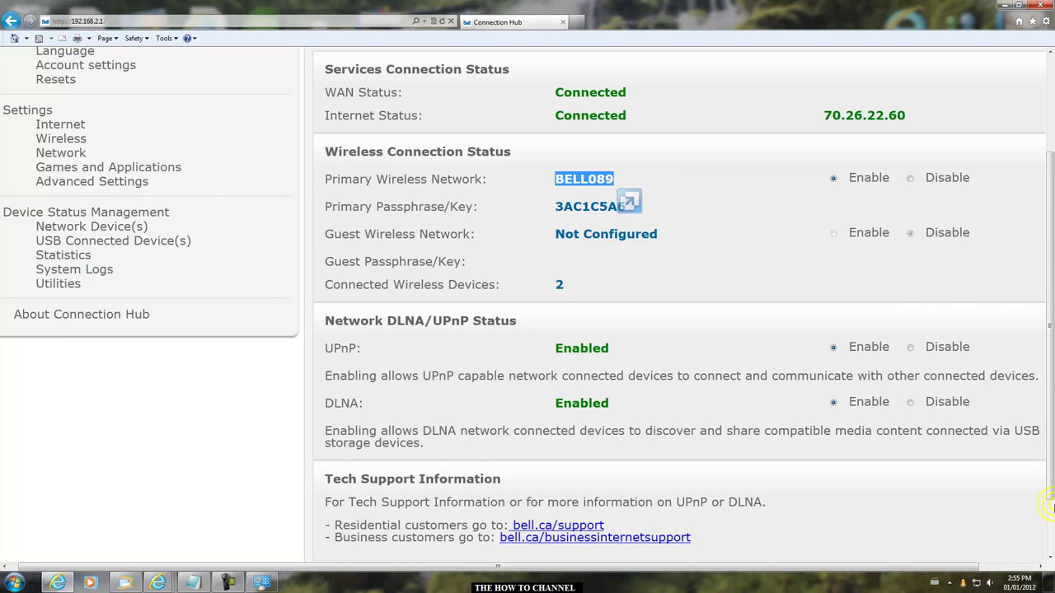
- Check BELL089 in the tray wireless list and open the wireless status section
{"action": "left_click", "coordinate": [977, 582]}
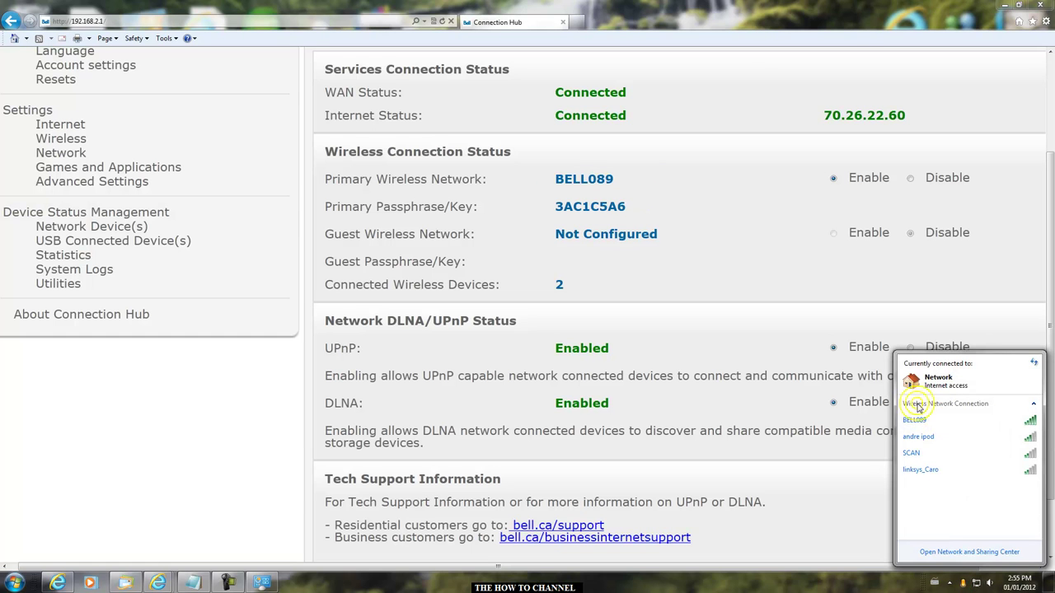
{"action": "left_click", "coordinate": [904, 421]}
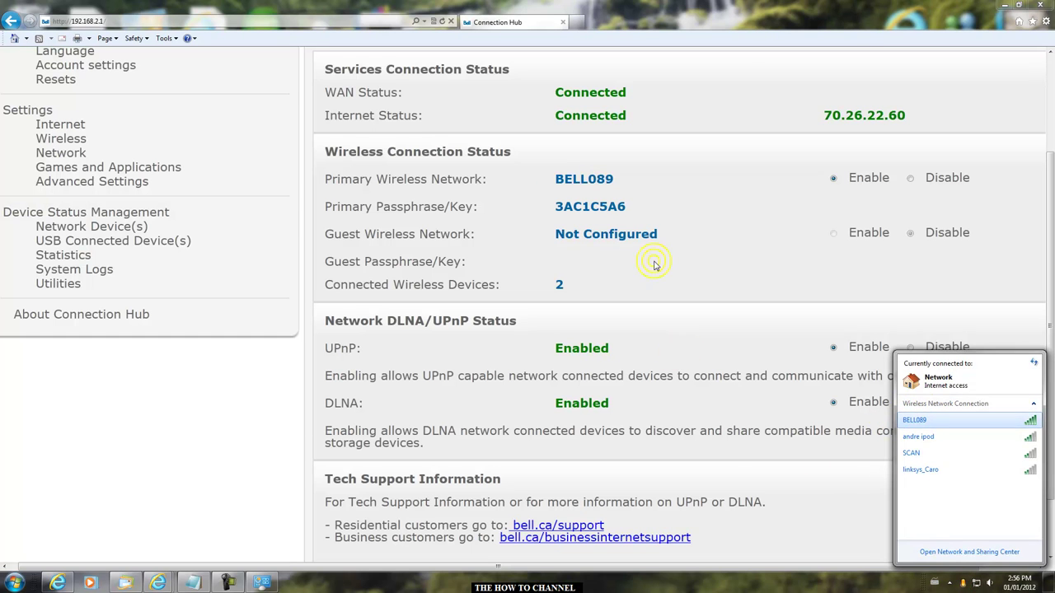
{"action": "left_click", "coordinate": [576, 176]}
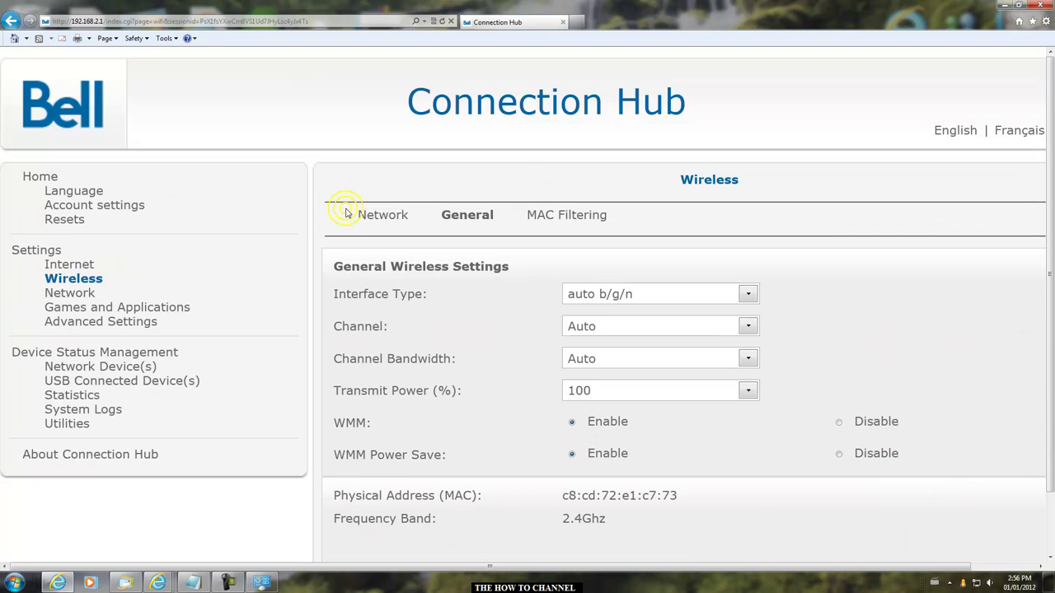
{"action": "scroll", "coordinate": [413, 395], "scroll_direction": "down", "scroll_amount": 1}
{"action": "scroll", "coordinate": [341, 384], "scroll_direction": "up", "scroll_amount": 1}
{"action": "scroll", "coordinate": [537, 372], "scroll_direction": "down", "scroll_amount": 3}
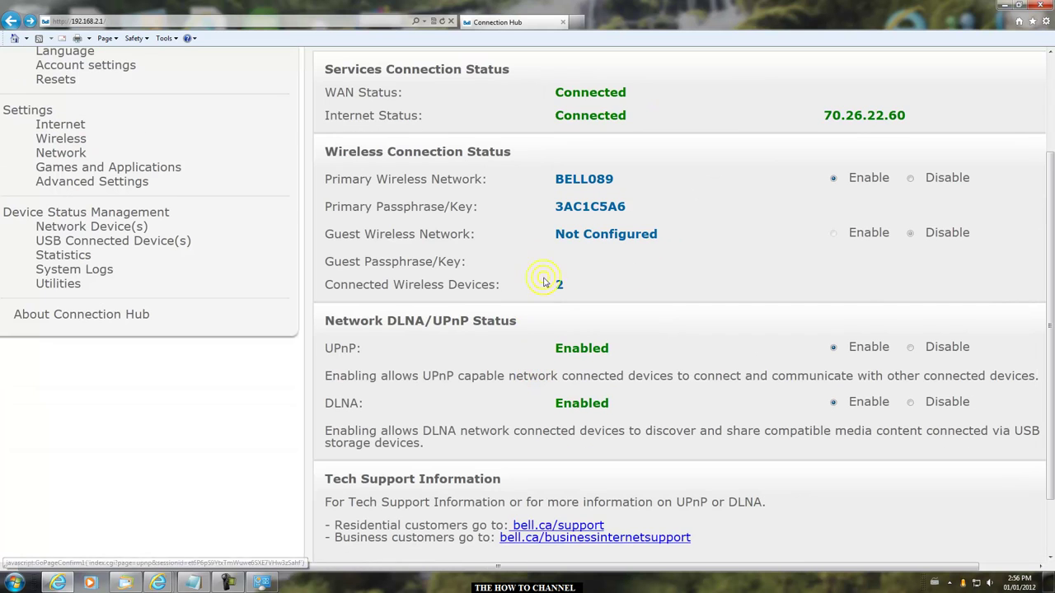
- Highlight the primary wireless passphrase value, then bring the Notepad notes back
{"action": "left_click_drag", "start_coordinate": [334, 206], "coordinate": [623, 208]}
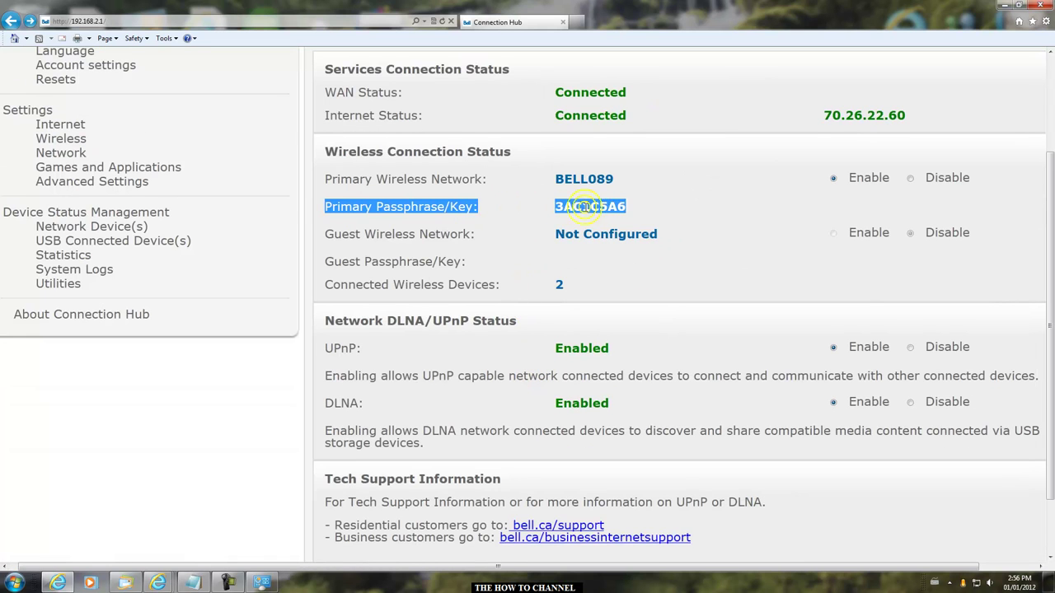
{"action": "left_click", "coordinate": [654, 203]}
{"action": "left_click_drag", "start_coordinate": [554, 207], "coordinate": [628, 208]}
{"action": "left_click", "coordinate": [541, 229]}
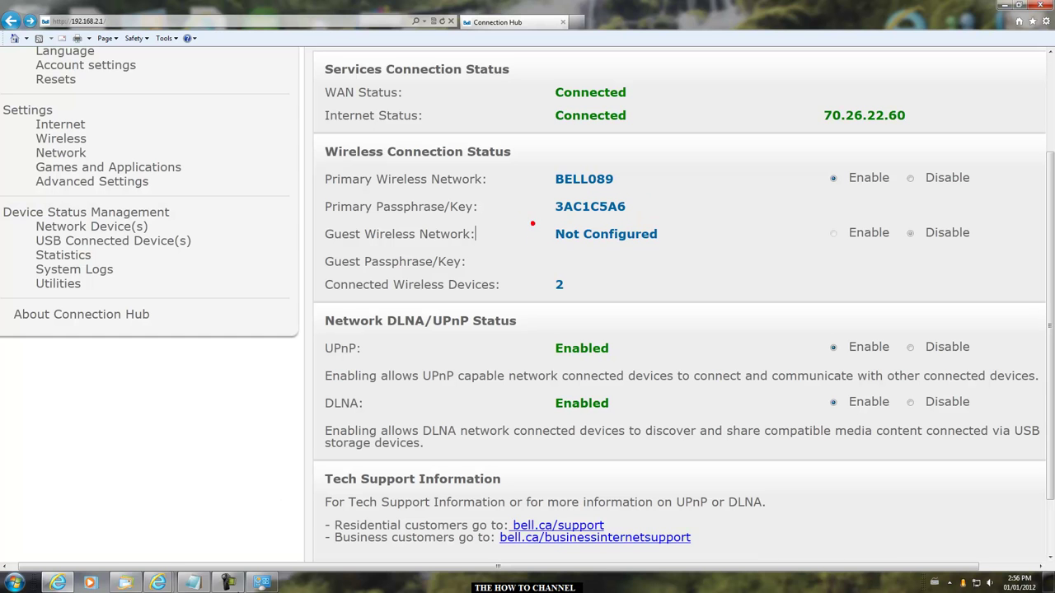
{"action": "mouse_move", "coordinate": [192, 582]}
{"action": "left_click", "coordinate": [305, 501]}
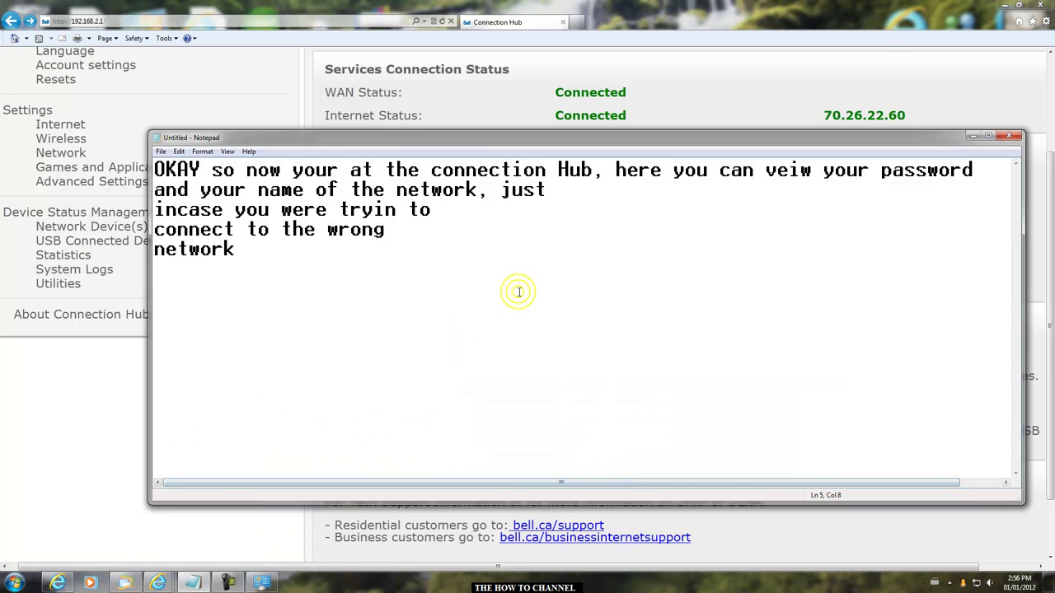
{"action": "key", "text": "ctrl+a"}
{"action": "key", "text": "BackSpace"}
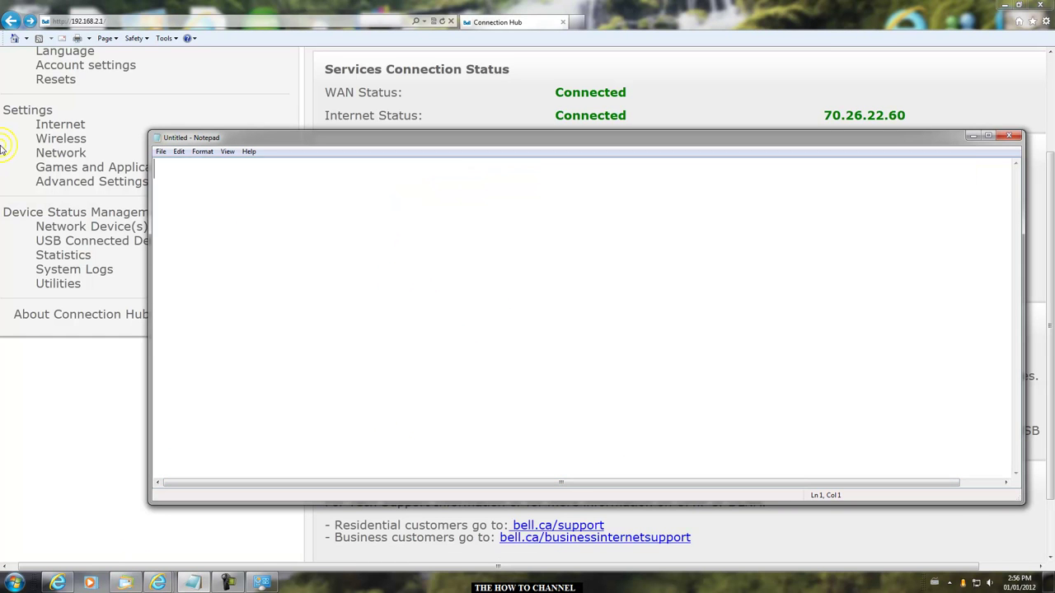
{"action": "type", "text": "so go on your i"}
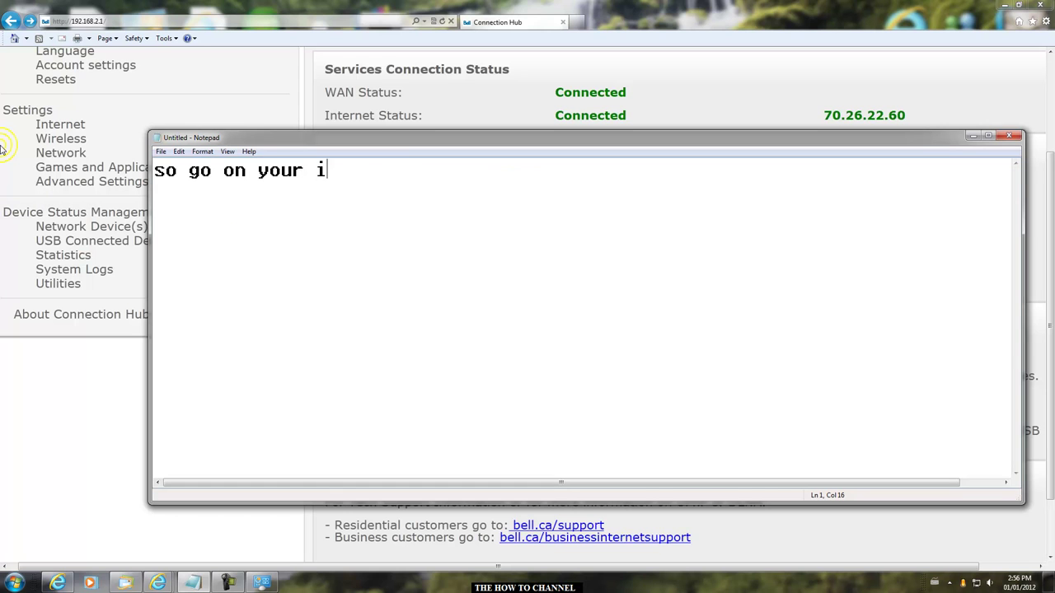
{"action": "type", "text": "Pod and type it in!"}
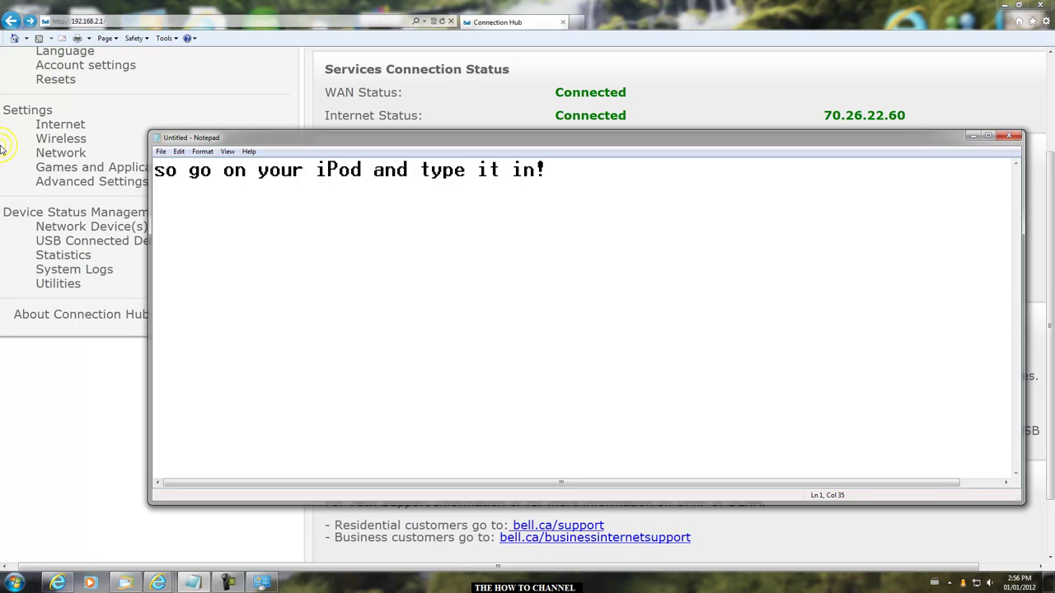
{"action": "key", "text": "BackSpace"}
{"action": "key", "text": "BackSpace"}
{"action": "key", "text": "BackSpace"}
{"action": "key", "text": "BackSpace"}
{"action": "key", "text": "BackSpace"}
{"action": "key", "text": "BackSpace"}
{"action": "key", "text": "BackSpace"}
{"action": "key", "text": "BackSpace"}
{"action": "key", "text": "BackSpace"}
{"action": "key", "text": "BackSpace"}
{"action": "key", "text": "BackSpace"}
{"action": "key", "text": "BackSpace"}
{"action": "key", "text": "BackSpace"}
{"action": "key", "text": "BackSpace"}
{"action": "key", "text": "BackSpace"}
{"action": "key", "text": "BackSpace"}
{"action": "key", "text": "BackSpace"}
{"action": "key", "text": "BackSpace"}
{"action": "key", "text": "BackSpace"}
{"action": "key", "text": "BackSpace"}
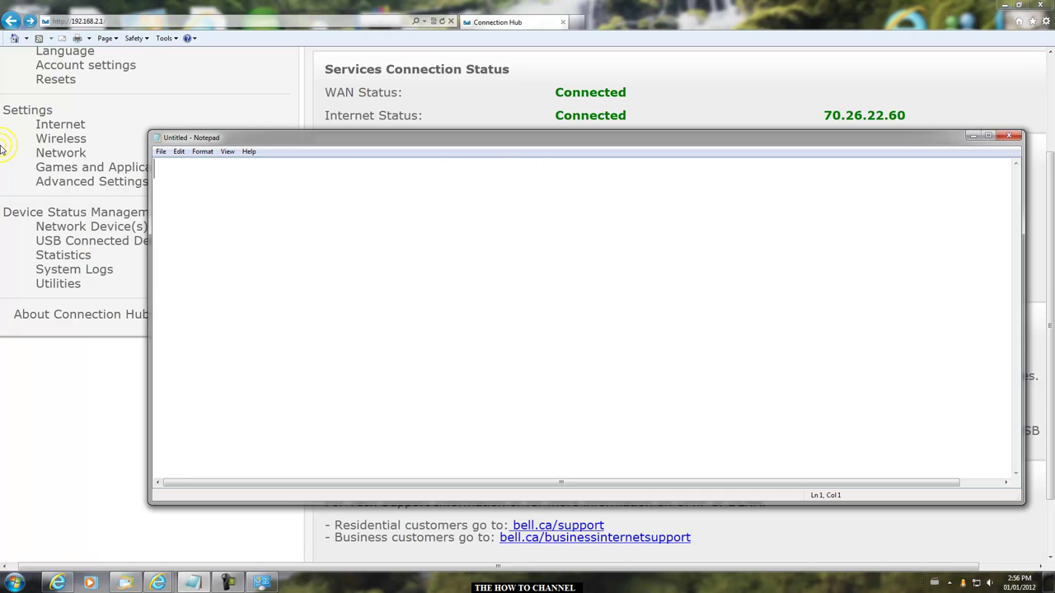
{"action": "type", "text": "It should work, if not then contact bell"}
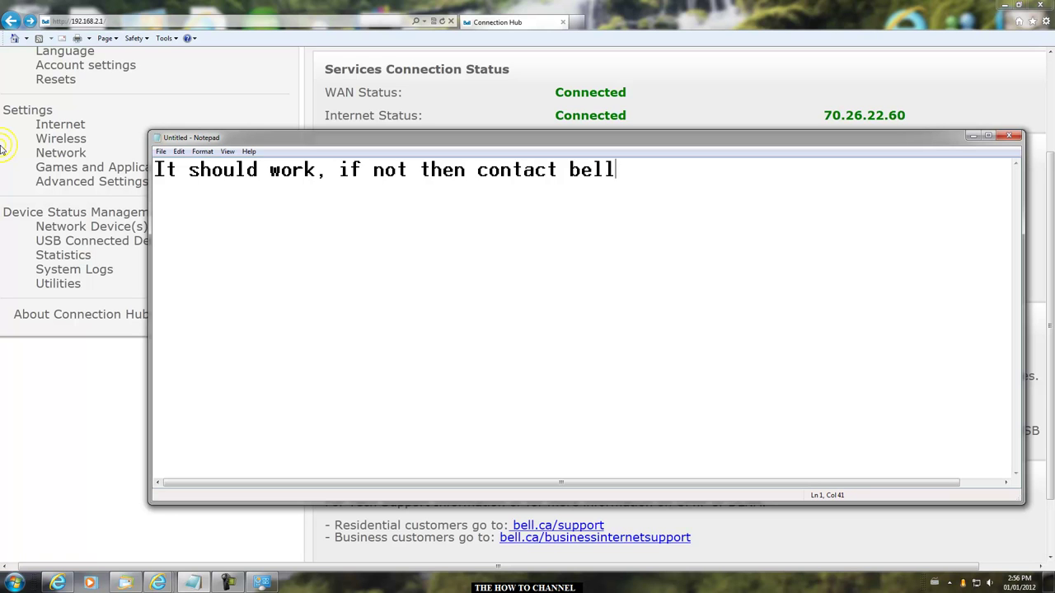
{"action": "type", "text": "go on their"}
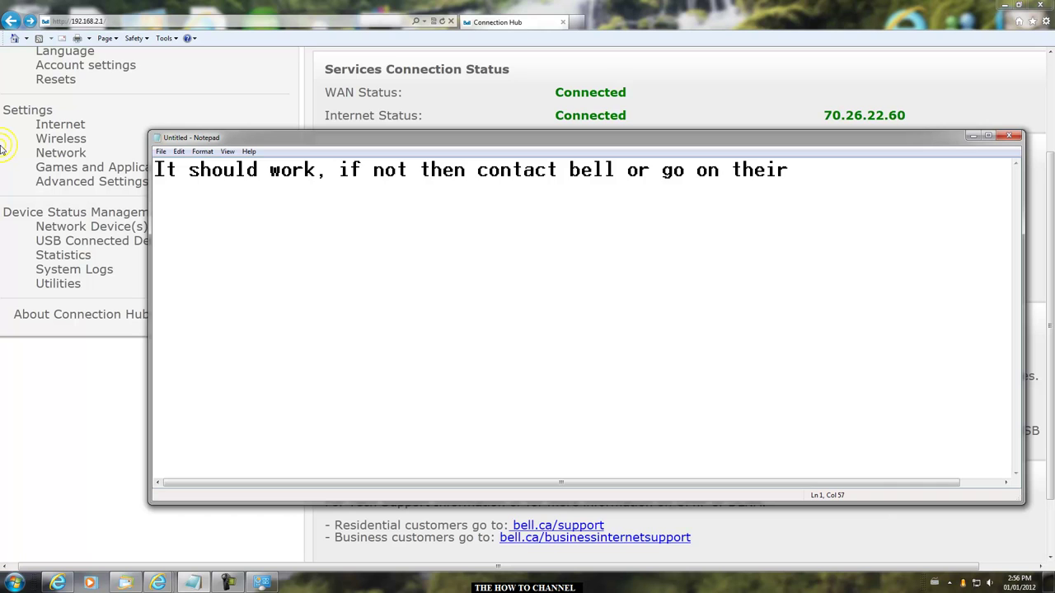
{"action": "type", "text": "te at"}
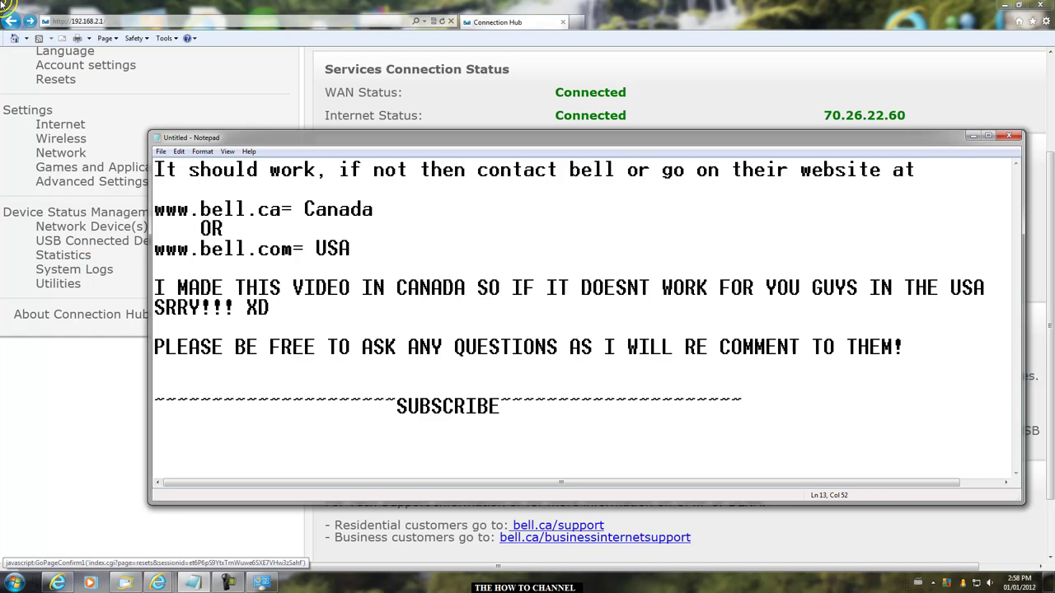
- Highlight the Canada website, video-made-in-Canada, questions and SUBSCRIBE lines in turn
{"action": "left_click_drag", "start_coordinate": [164, 208], "coordinate": [365, 252]}
{"action": "left_click_drag", "start_coordinate": [165, 287], "coordinate": [612, 303]}
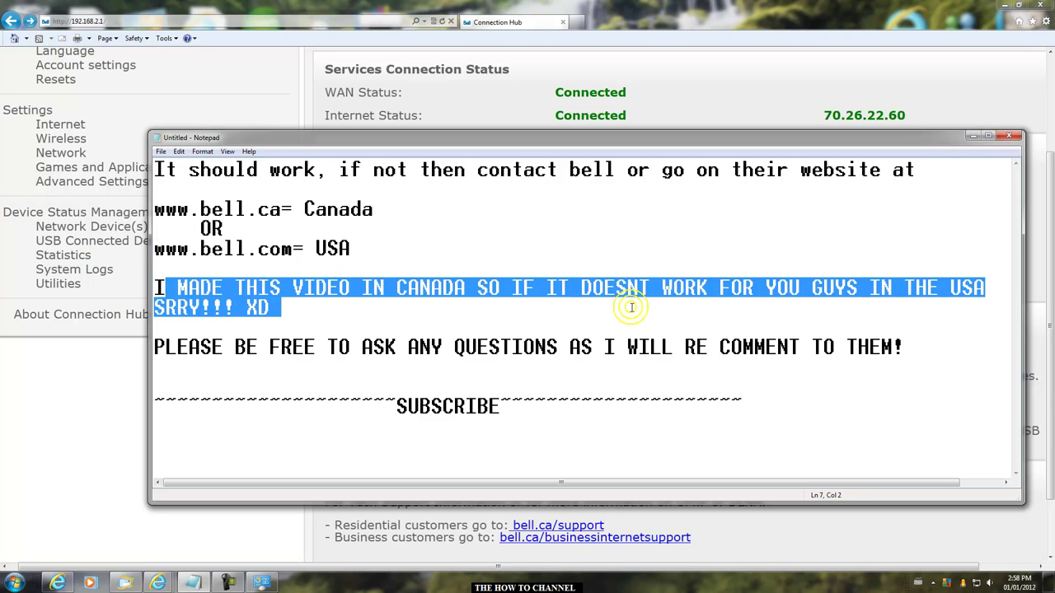
{"action": "left_click_drag", "start_coordinate": [158, 347], "coordinate": [700, 358]}
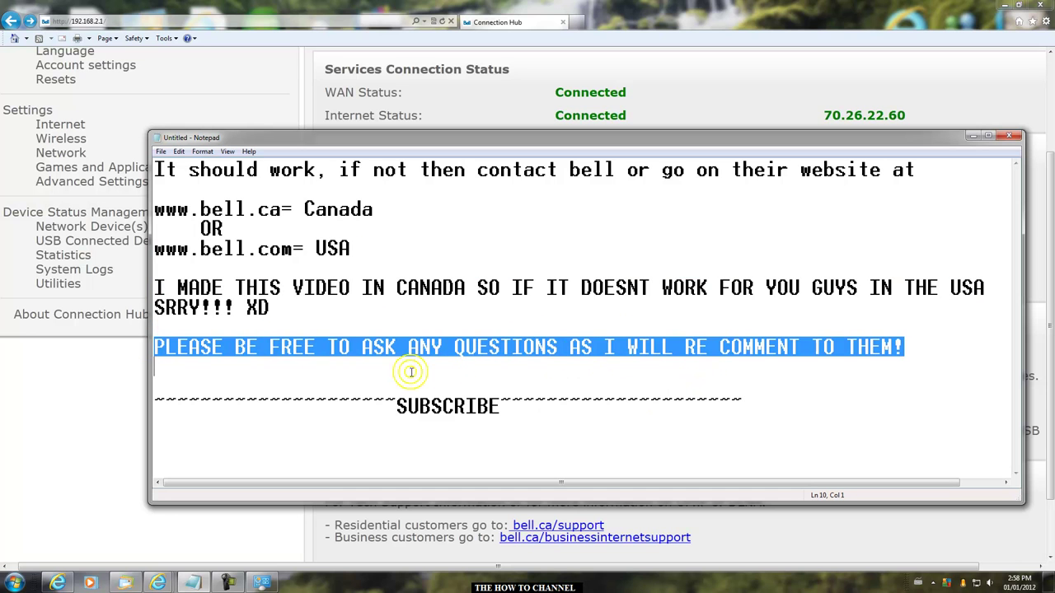
{"action": "left_click_drag", "start_coordinate": [159, 400], "coordinate": [784, 414]}
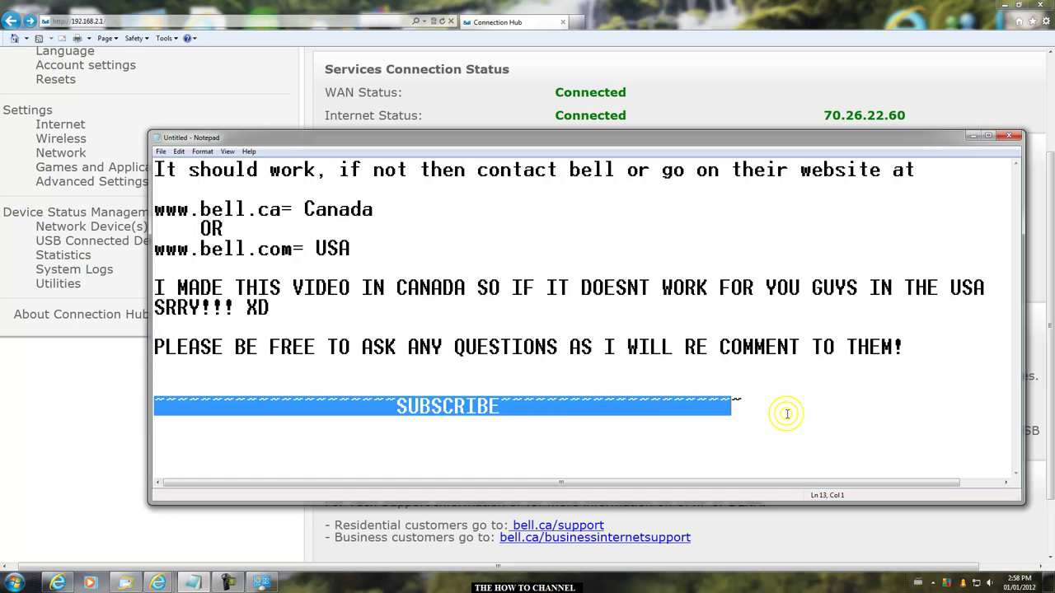
- Close Notepad with Don't Save, returning to the Connection Hub status page
{"action": "left_click", "coordinate": [1008, 135]}
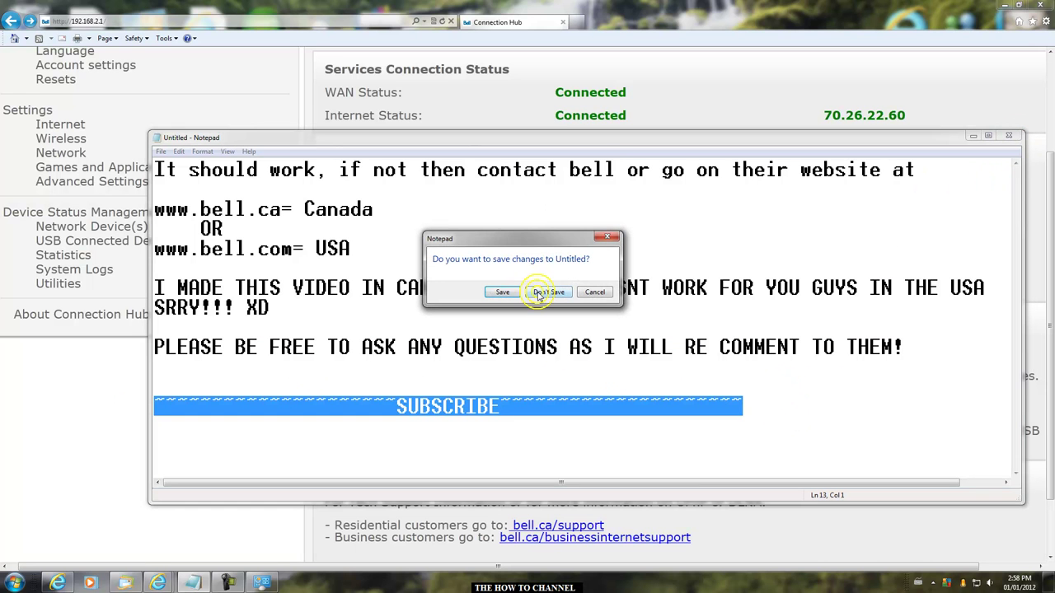
{"action": "left_click", "coordinate": [538, 293]}
{"action": "scroll", "coordinate": [537, 292], "scroll_direction": "up", "scroll_amount": 3}
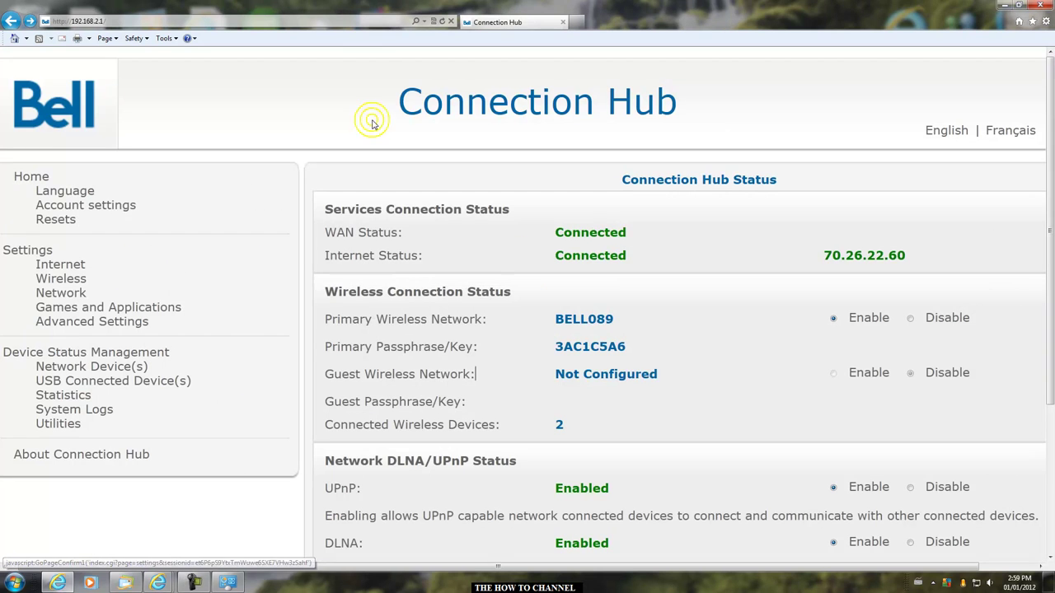
{"action": "left_click_drag", "start_coordinate": [398, 100], "coordinate": [722, 94]}
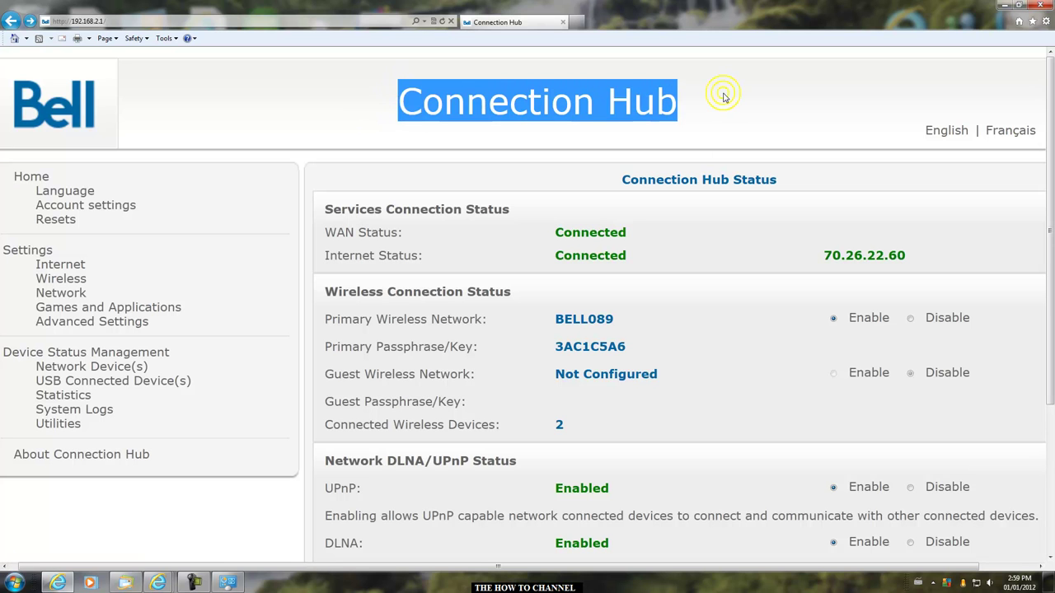
{"action": "left_click", "coordinate": [781, 99]}
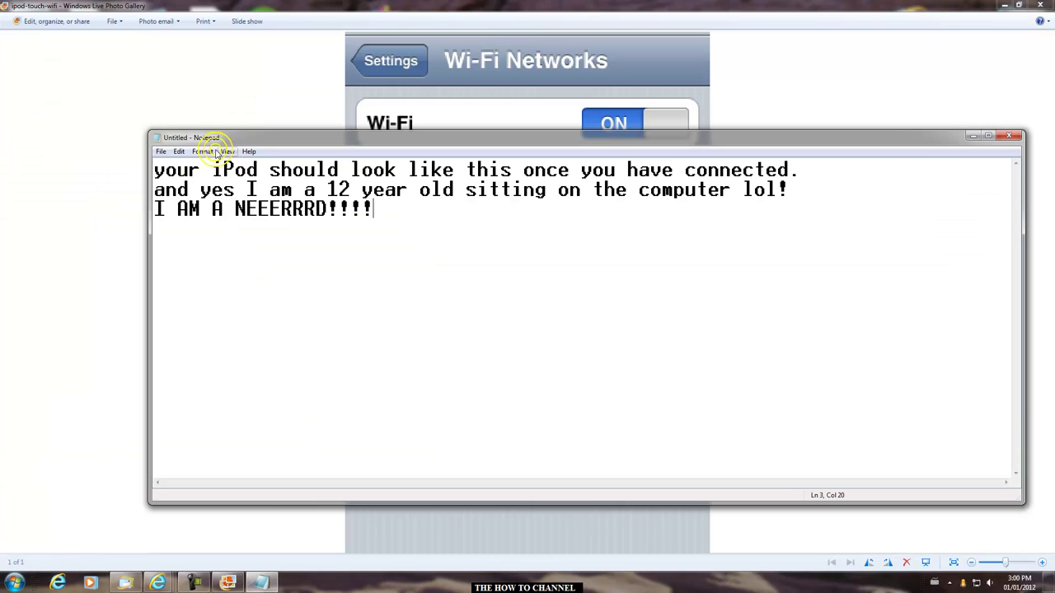
- Select the note's three lines, then close Notepad to reveal the iPod Wi-Fi Networks screenshot
{"action": "left_click_drag", "start_coordinate": [161, 170], "coordinate": [671, 207]}
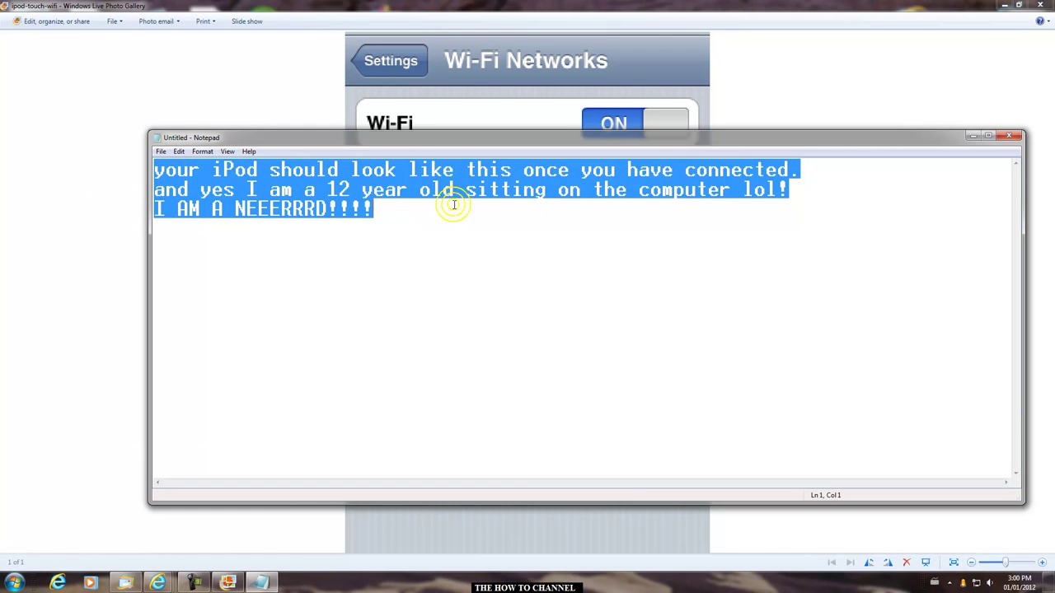
{"action": "left_click_drag", "start_coordinate": [513, 230], "coordinate": [134, 170]}
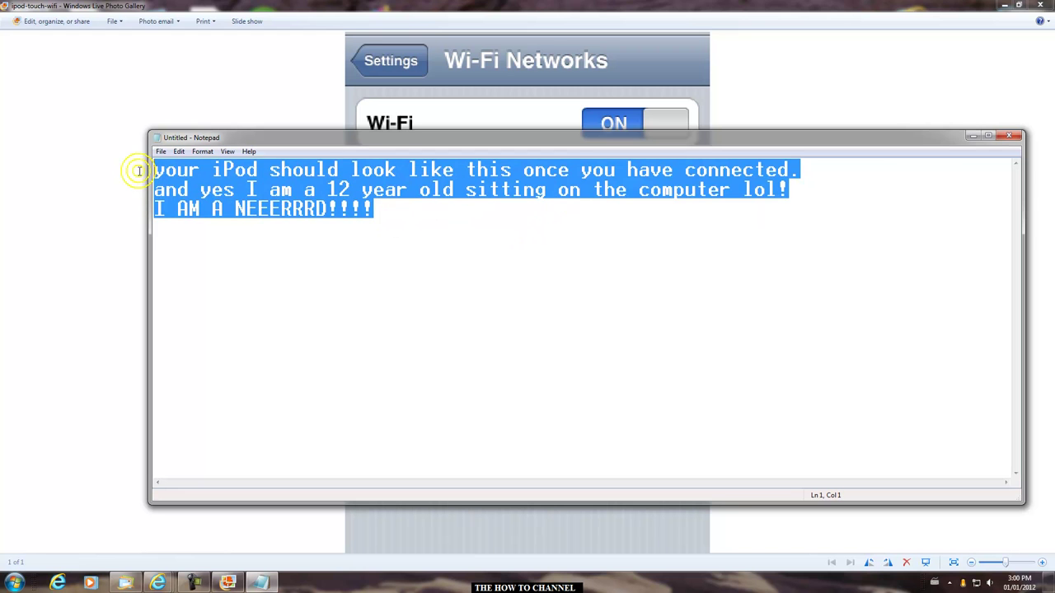
{"action": "key", "text": "alt+F4"}
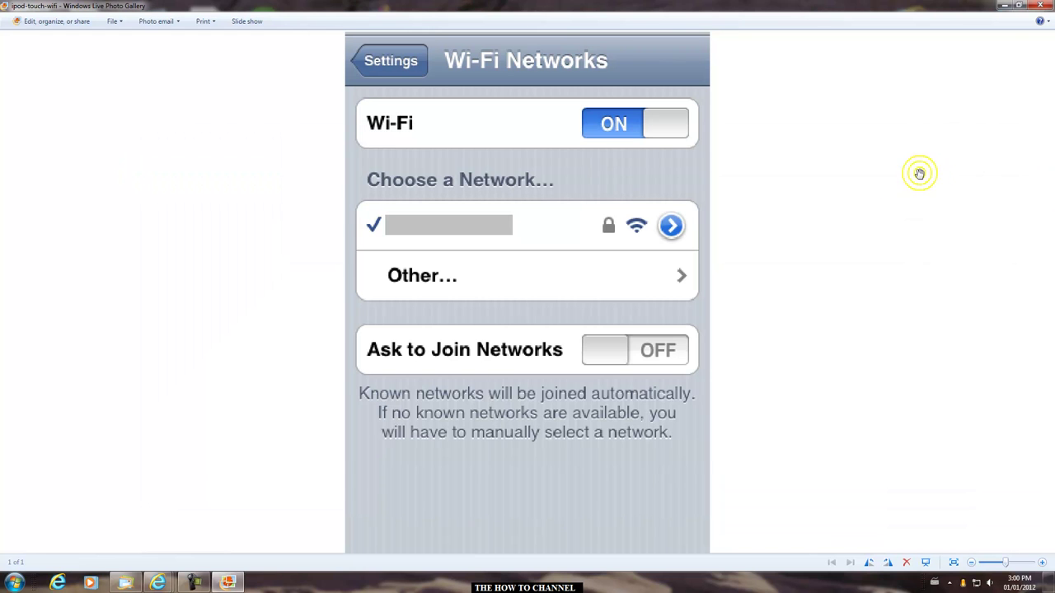